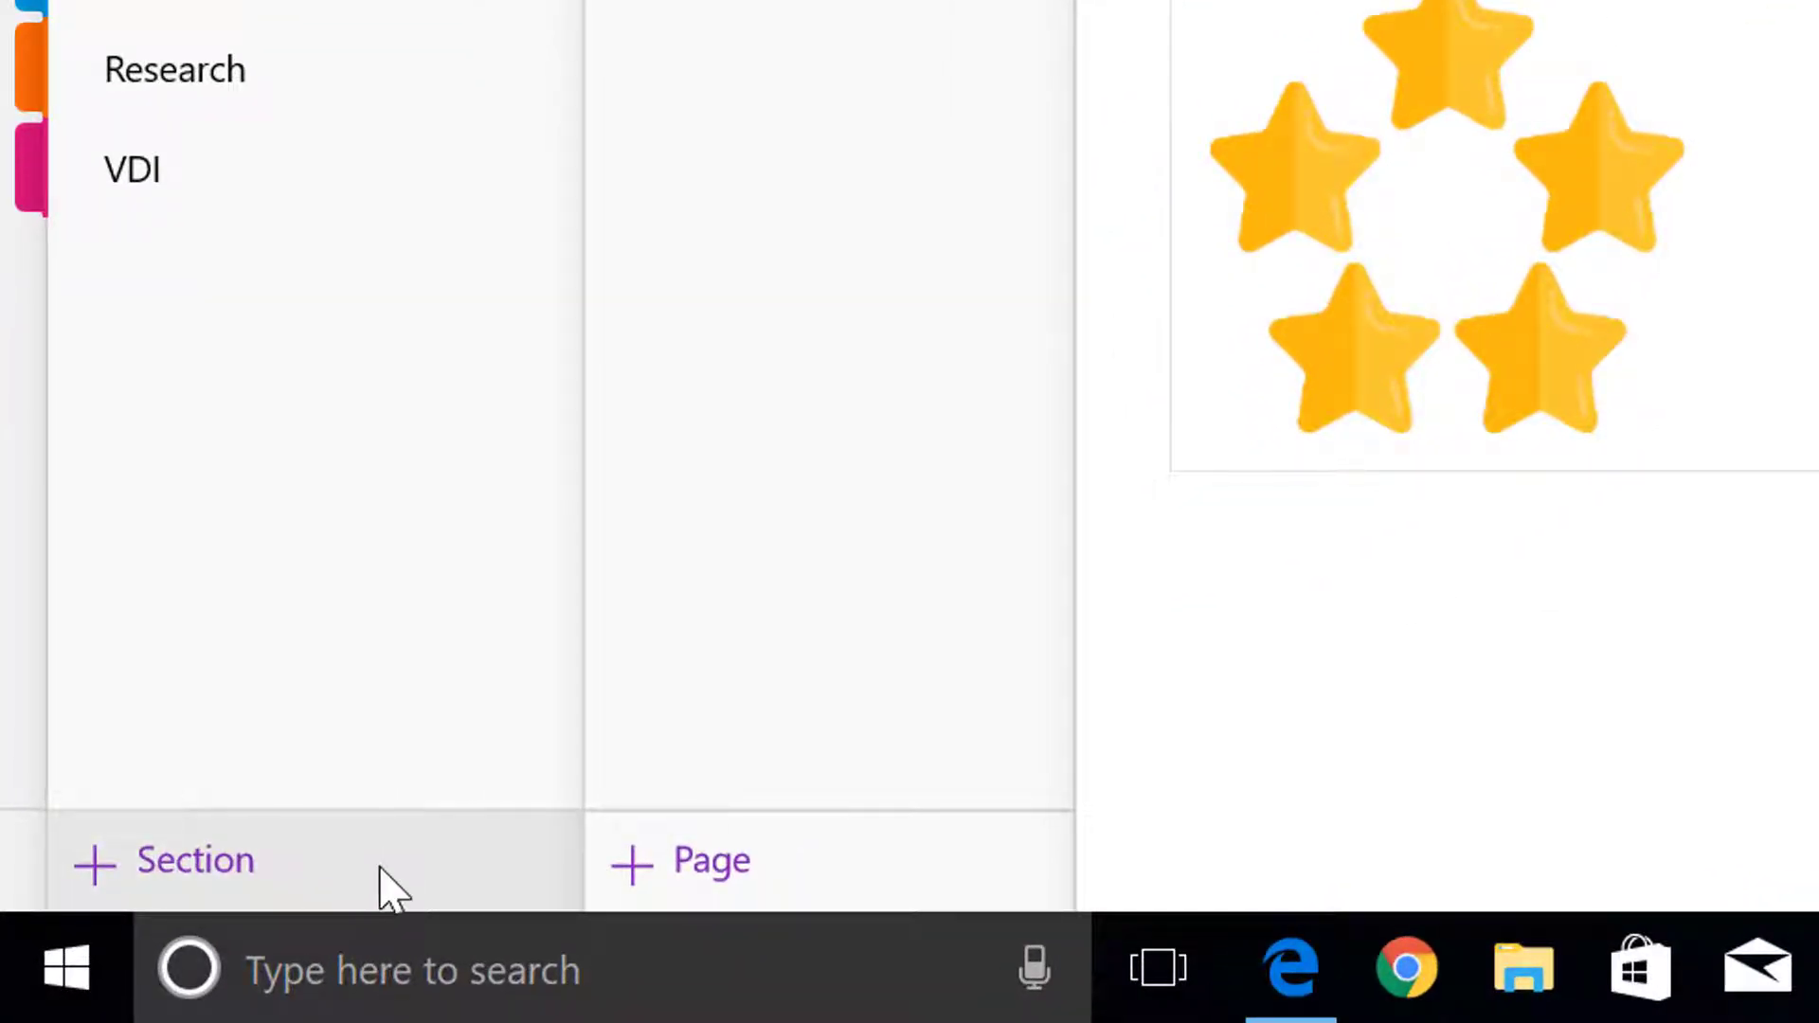
Create a new section group named 'New Section Group' below VDI.
right_click(382, 873)
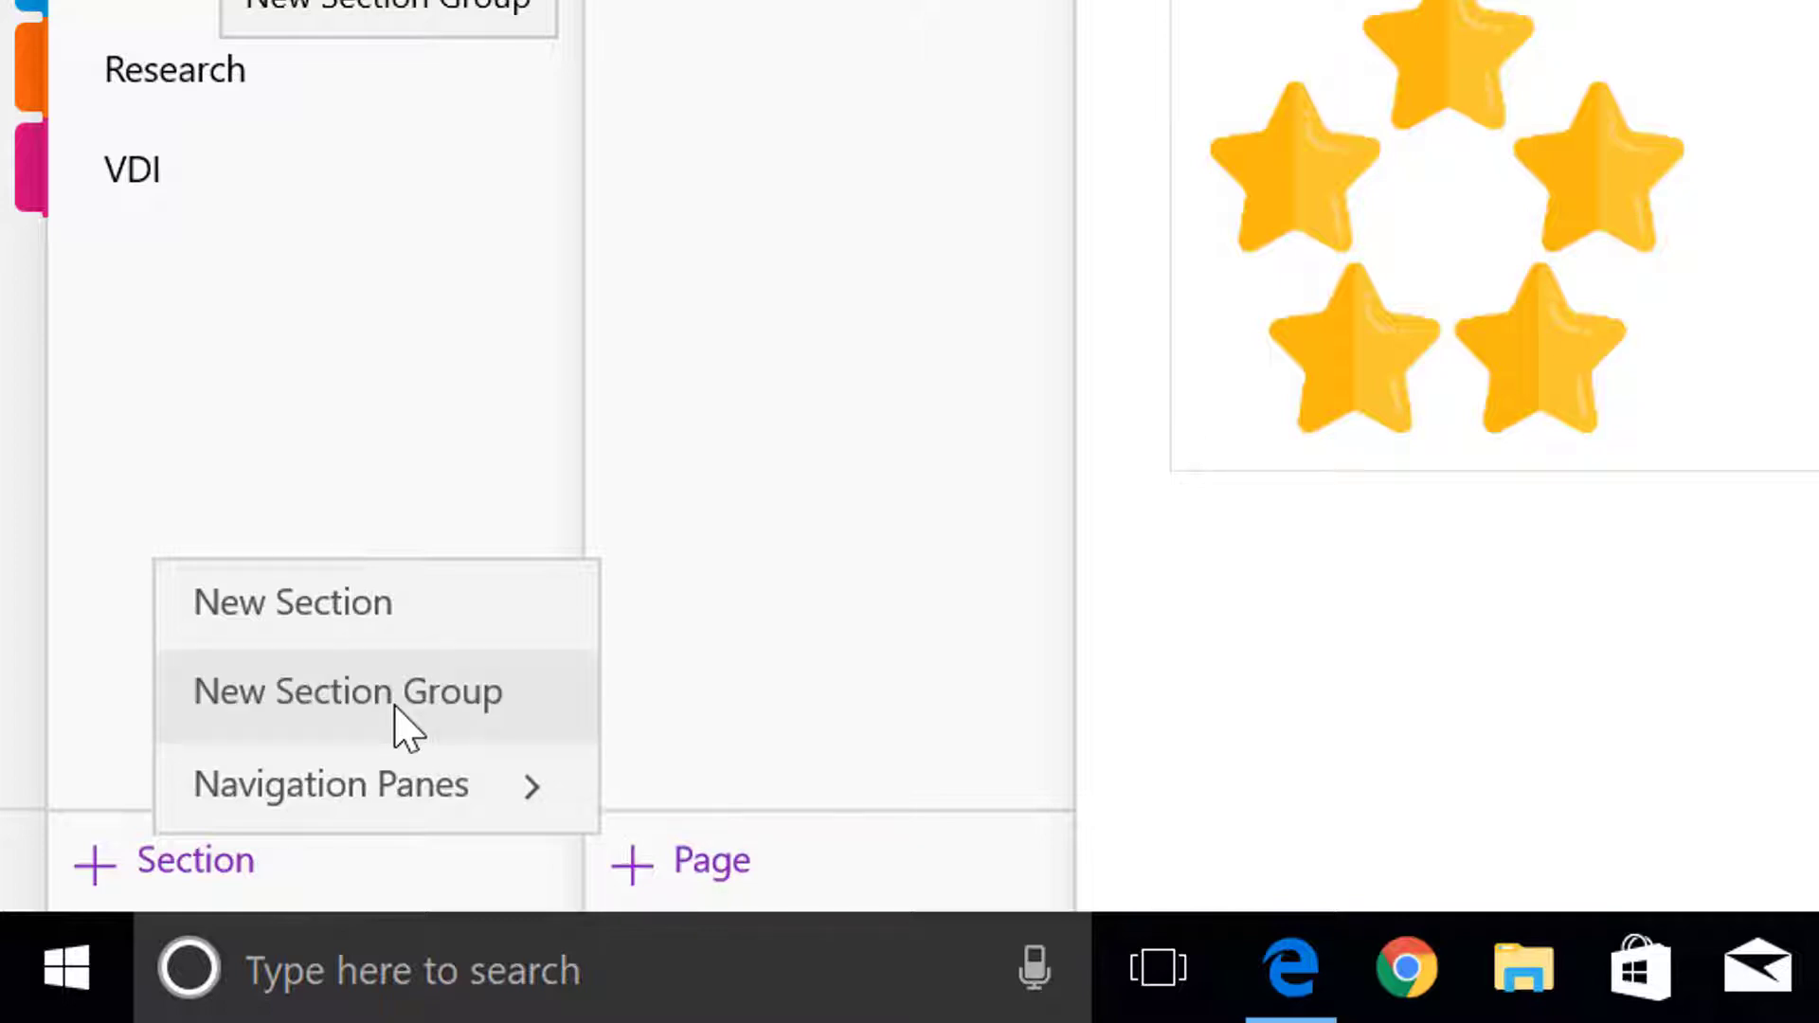
click(405, 728)
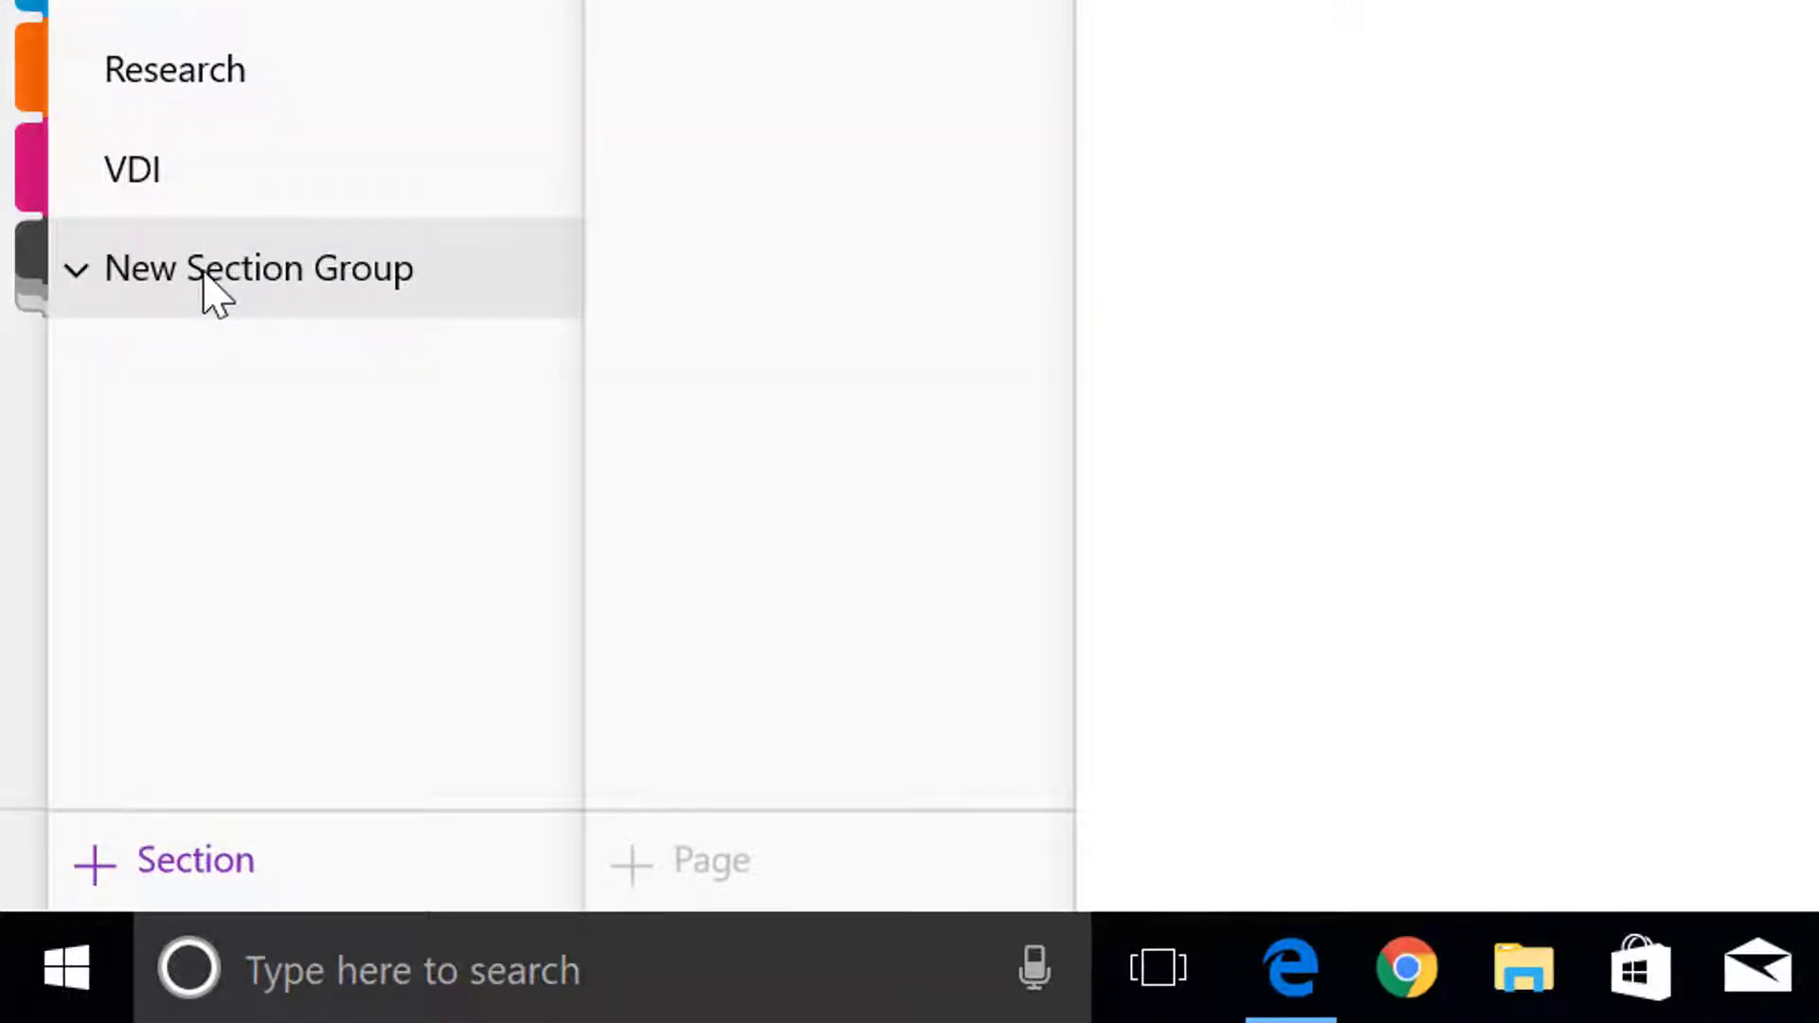
Rename 'New Section Group' to 'Departments'.
right_click(135, 549)
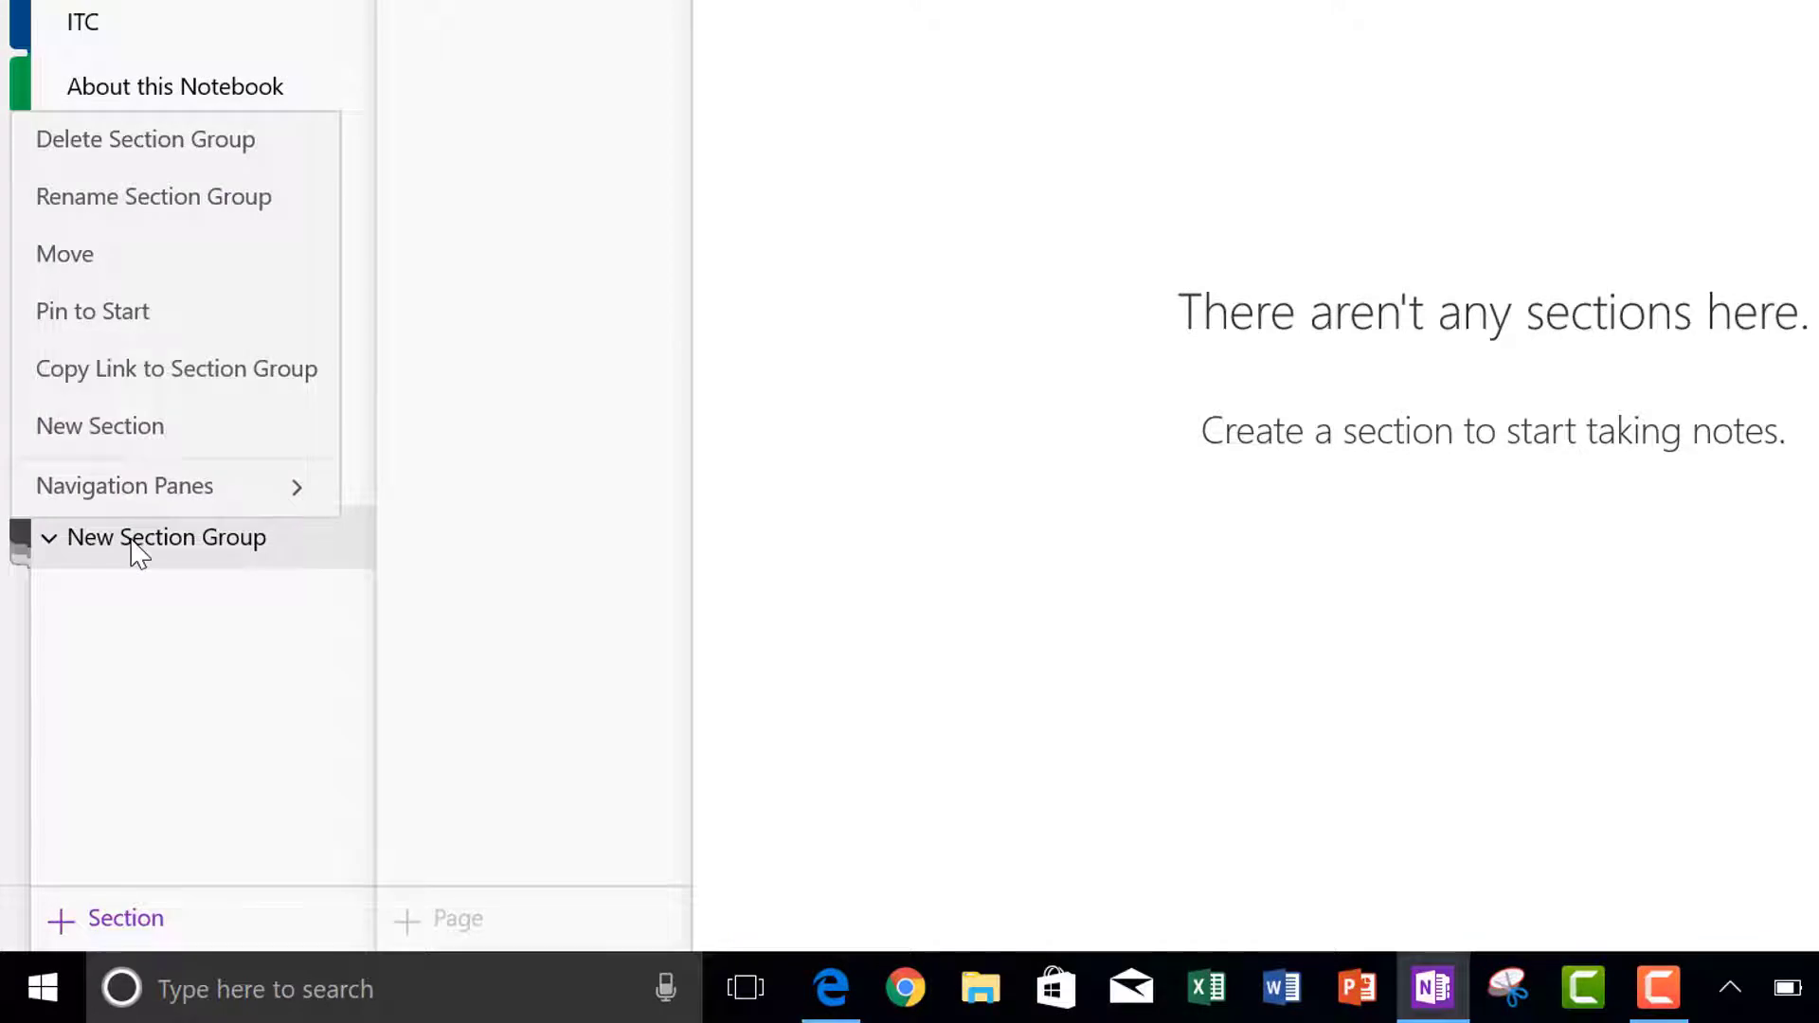
click(156, 200)
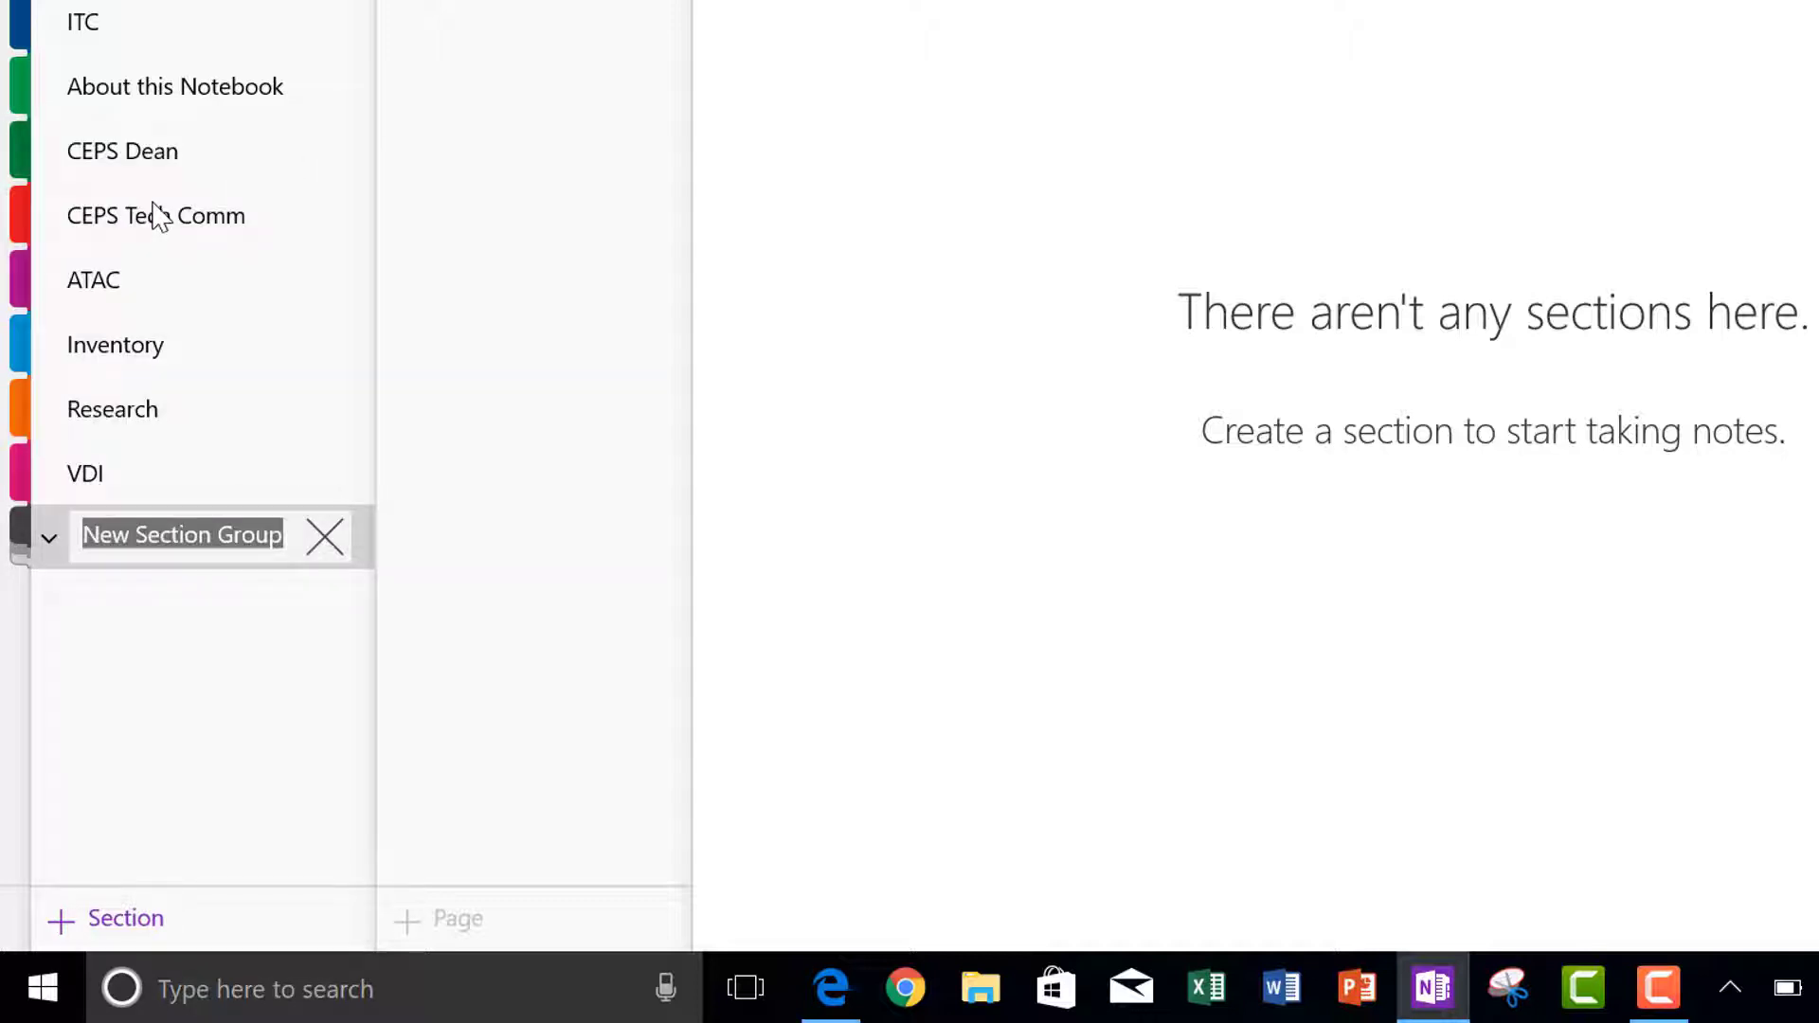
text(Depa)
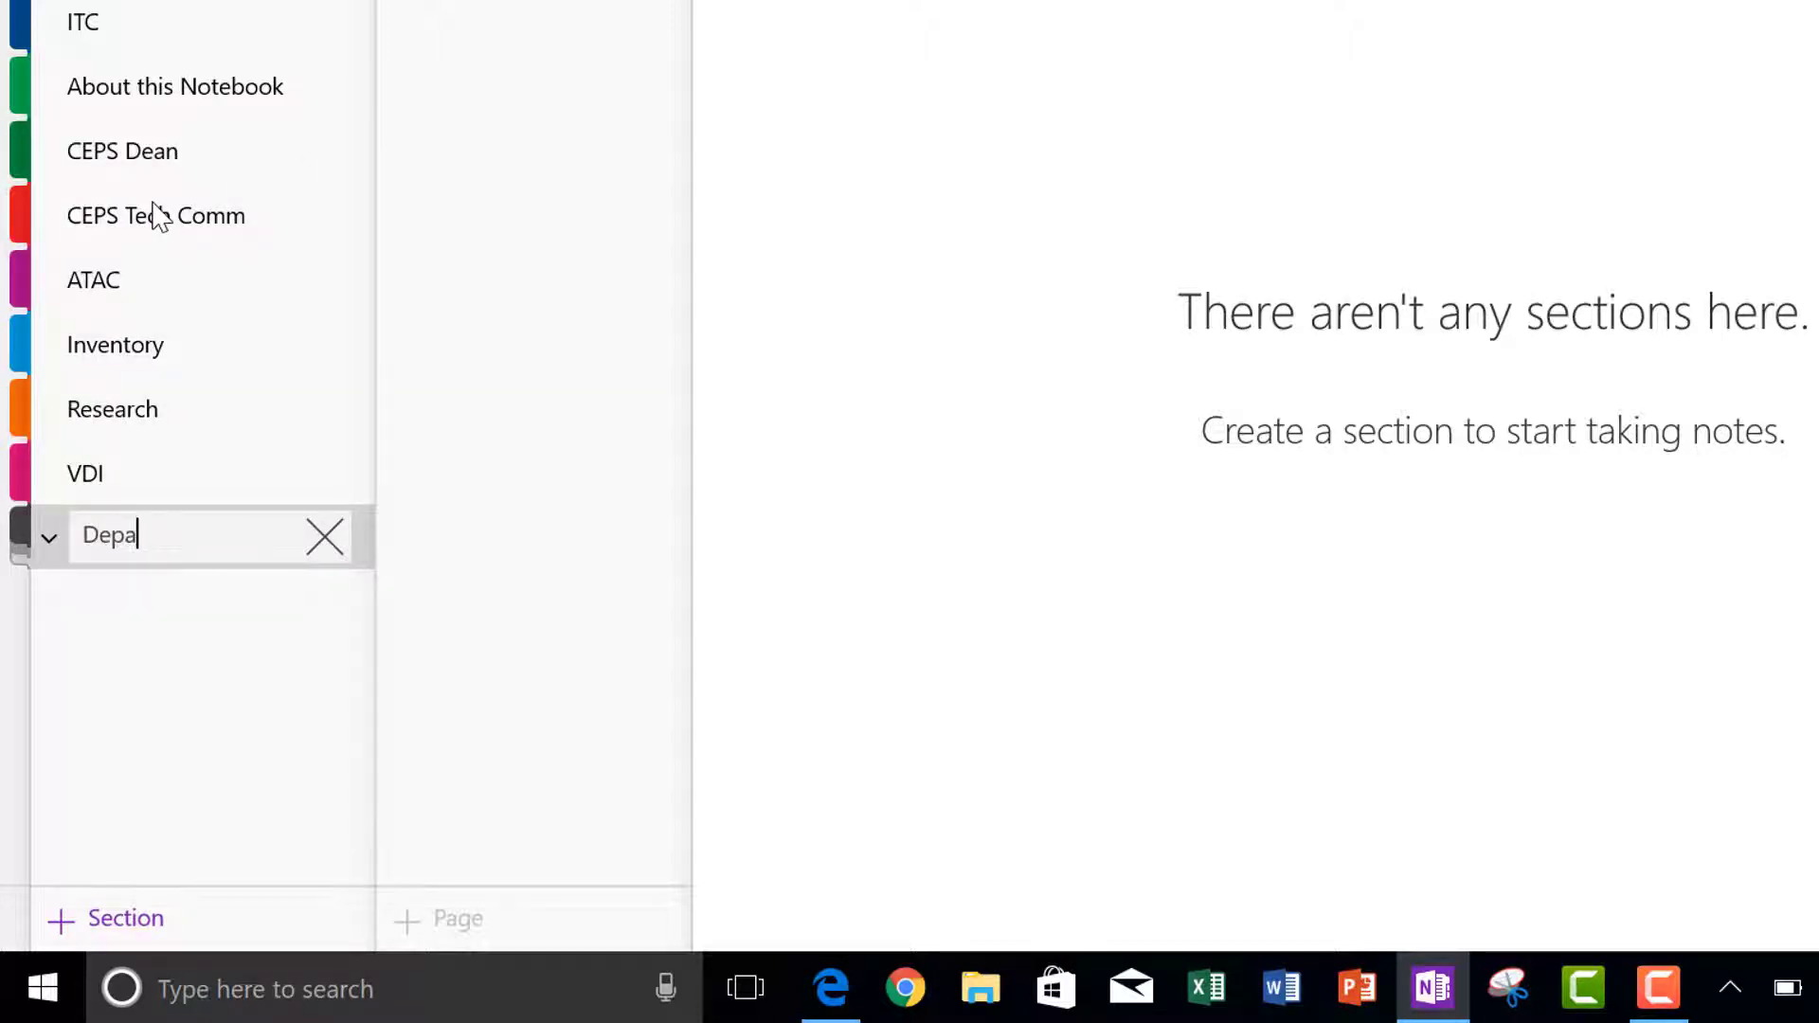
text(rtme)
text(nts)
key(Return)
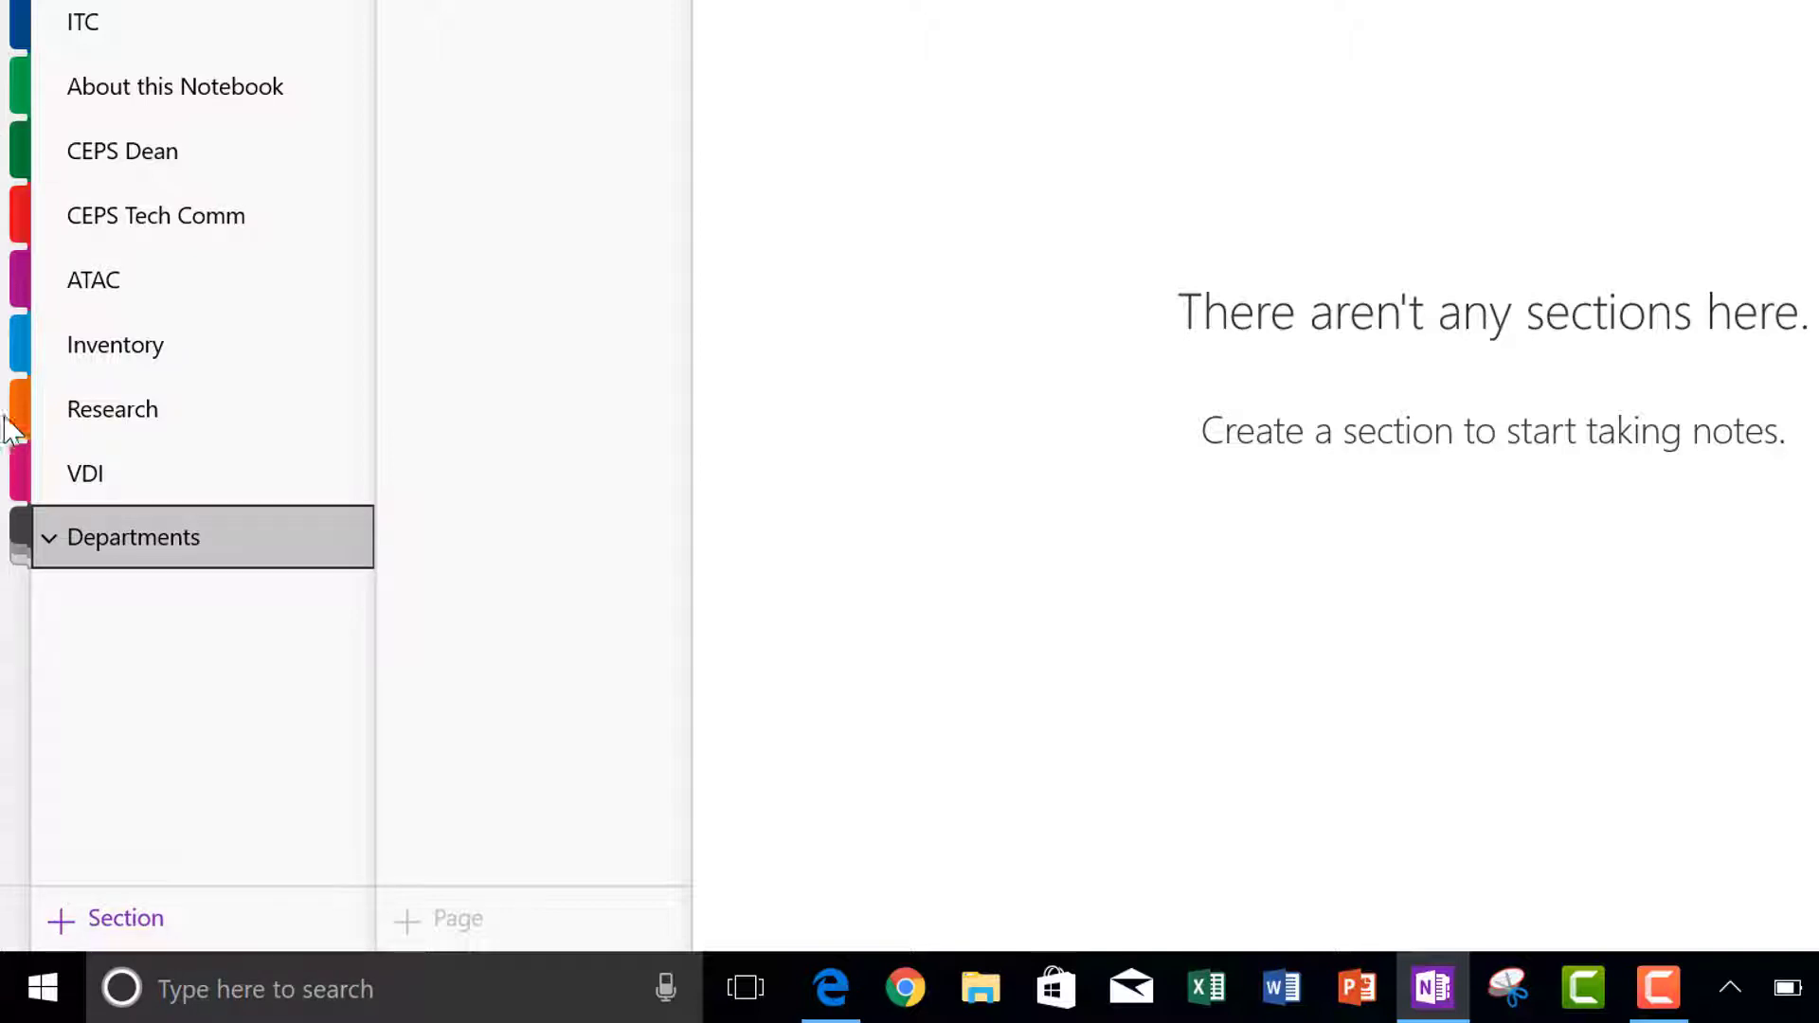
click(63, 548)
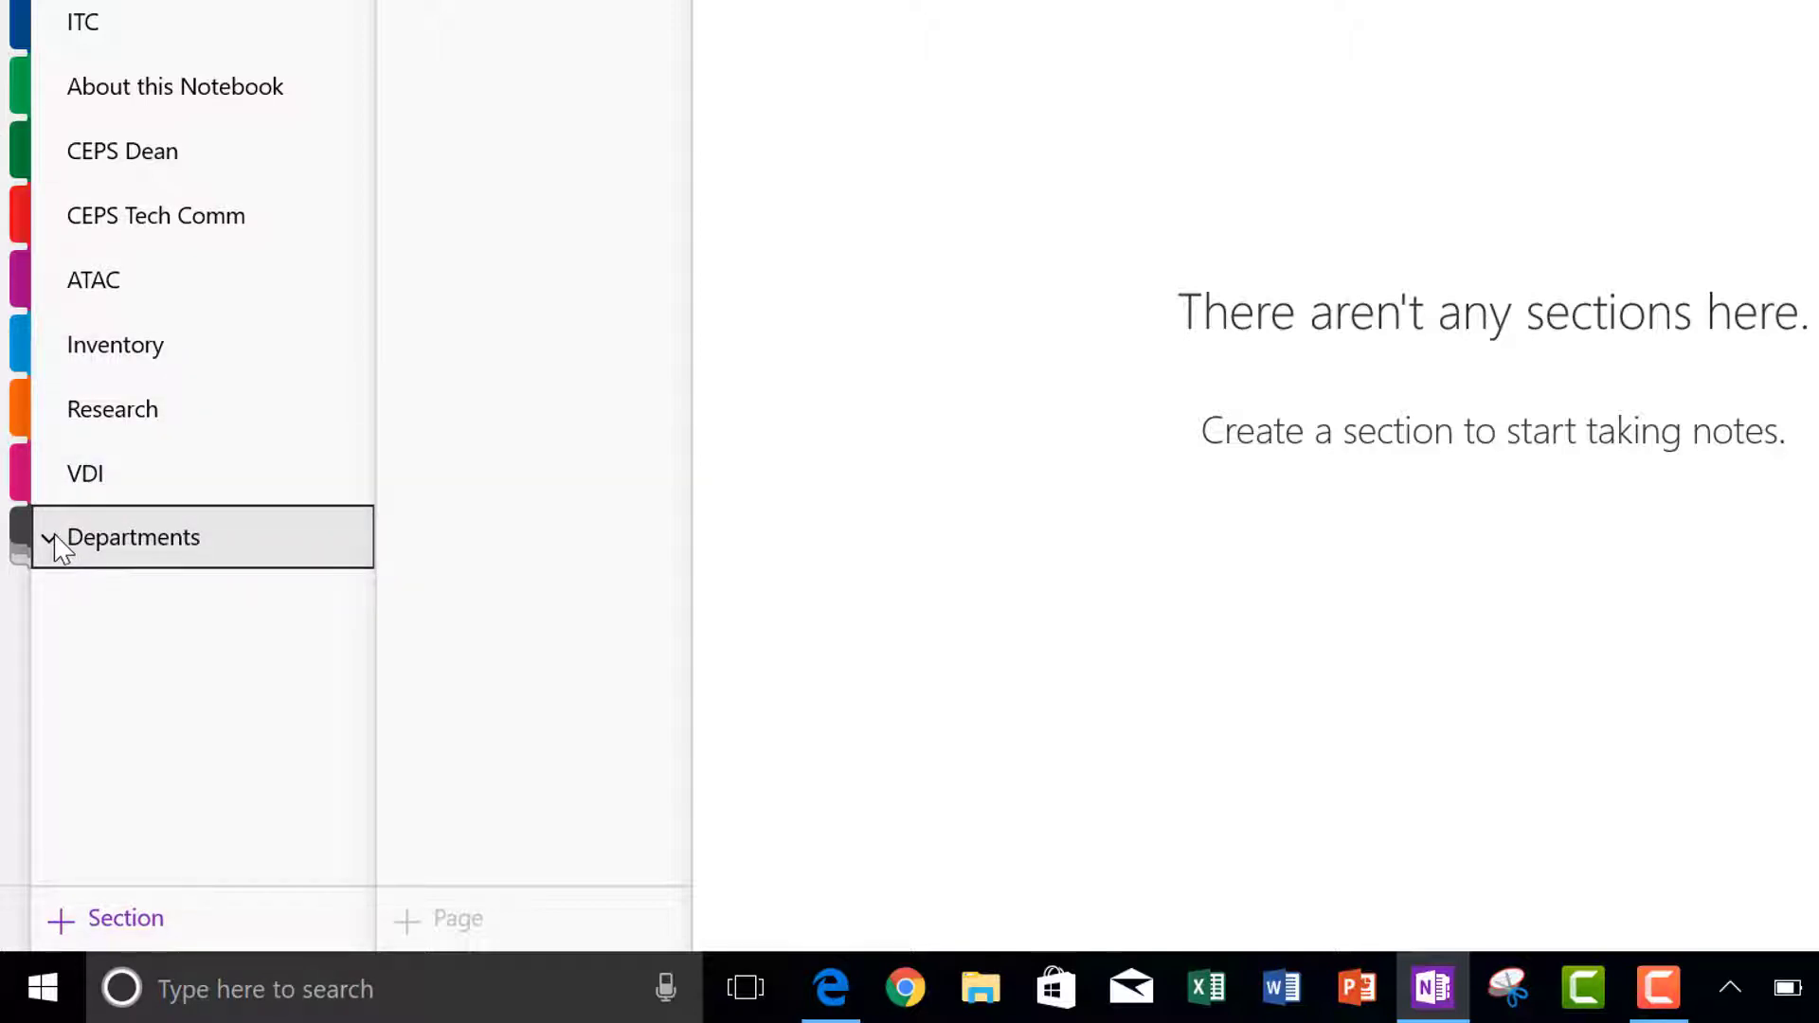
click(51, 540)
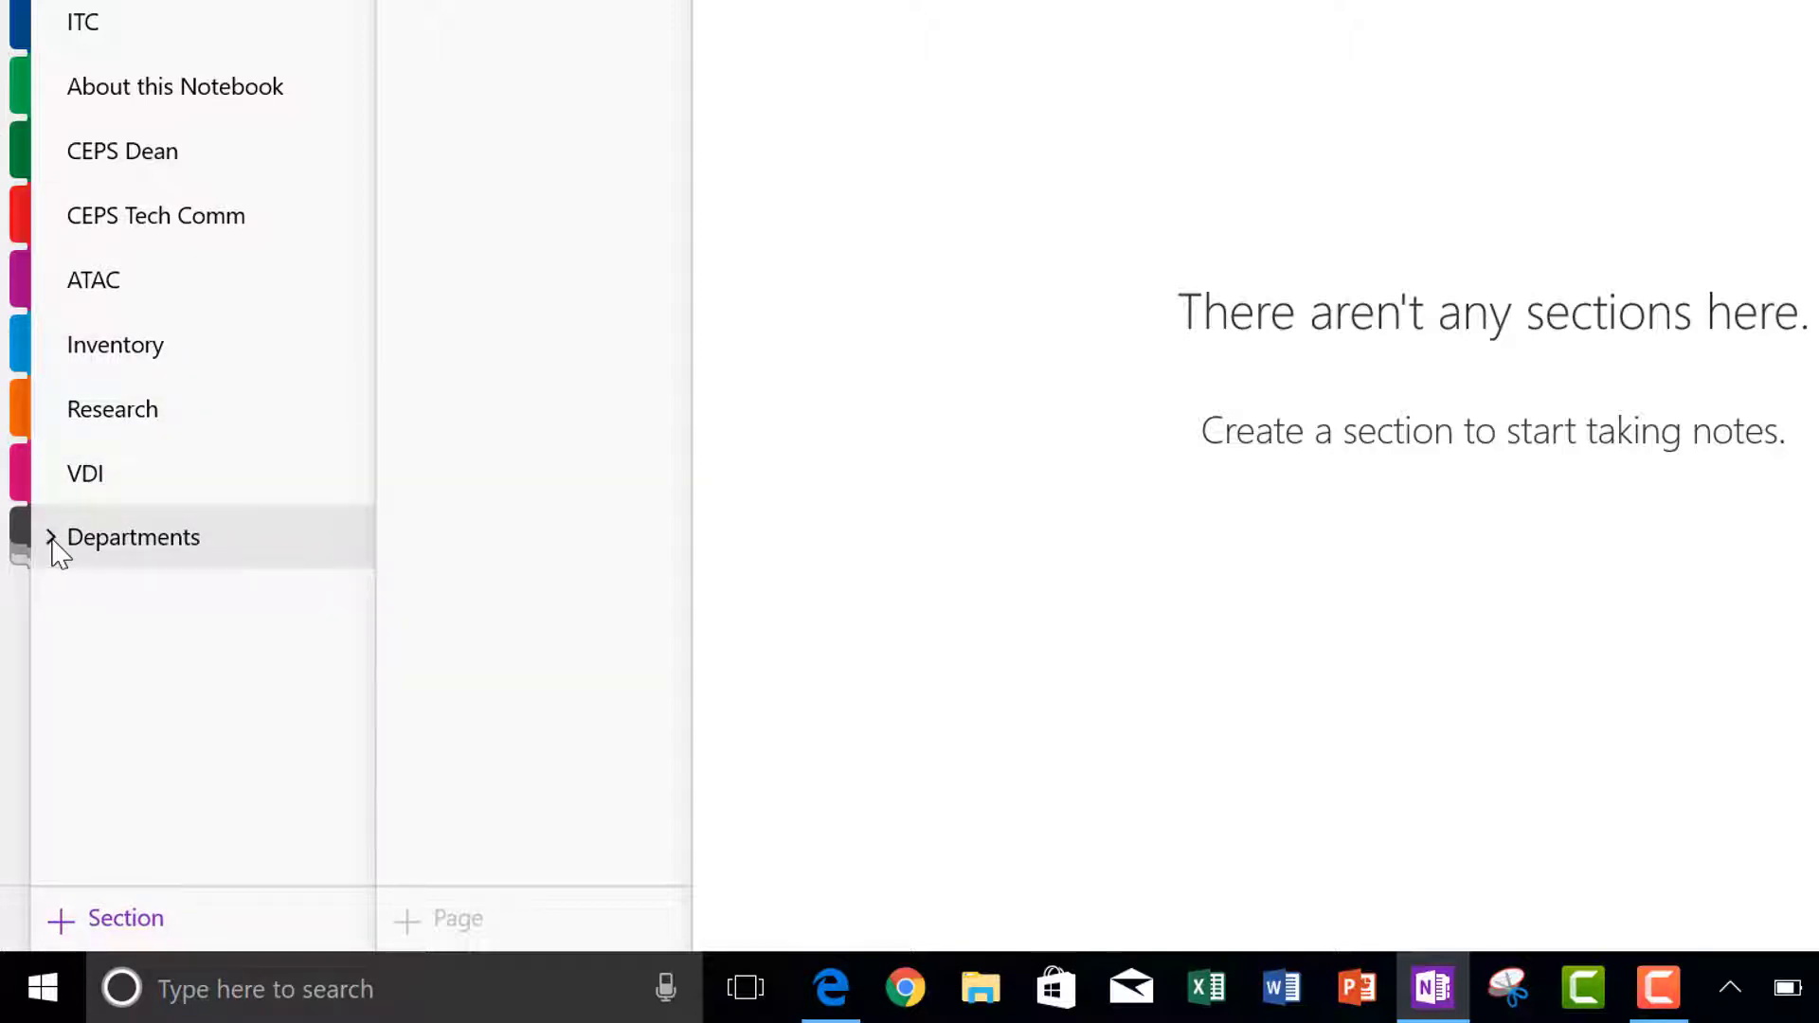
click(54, 548)
right_click(131, 546)
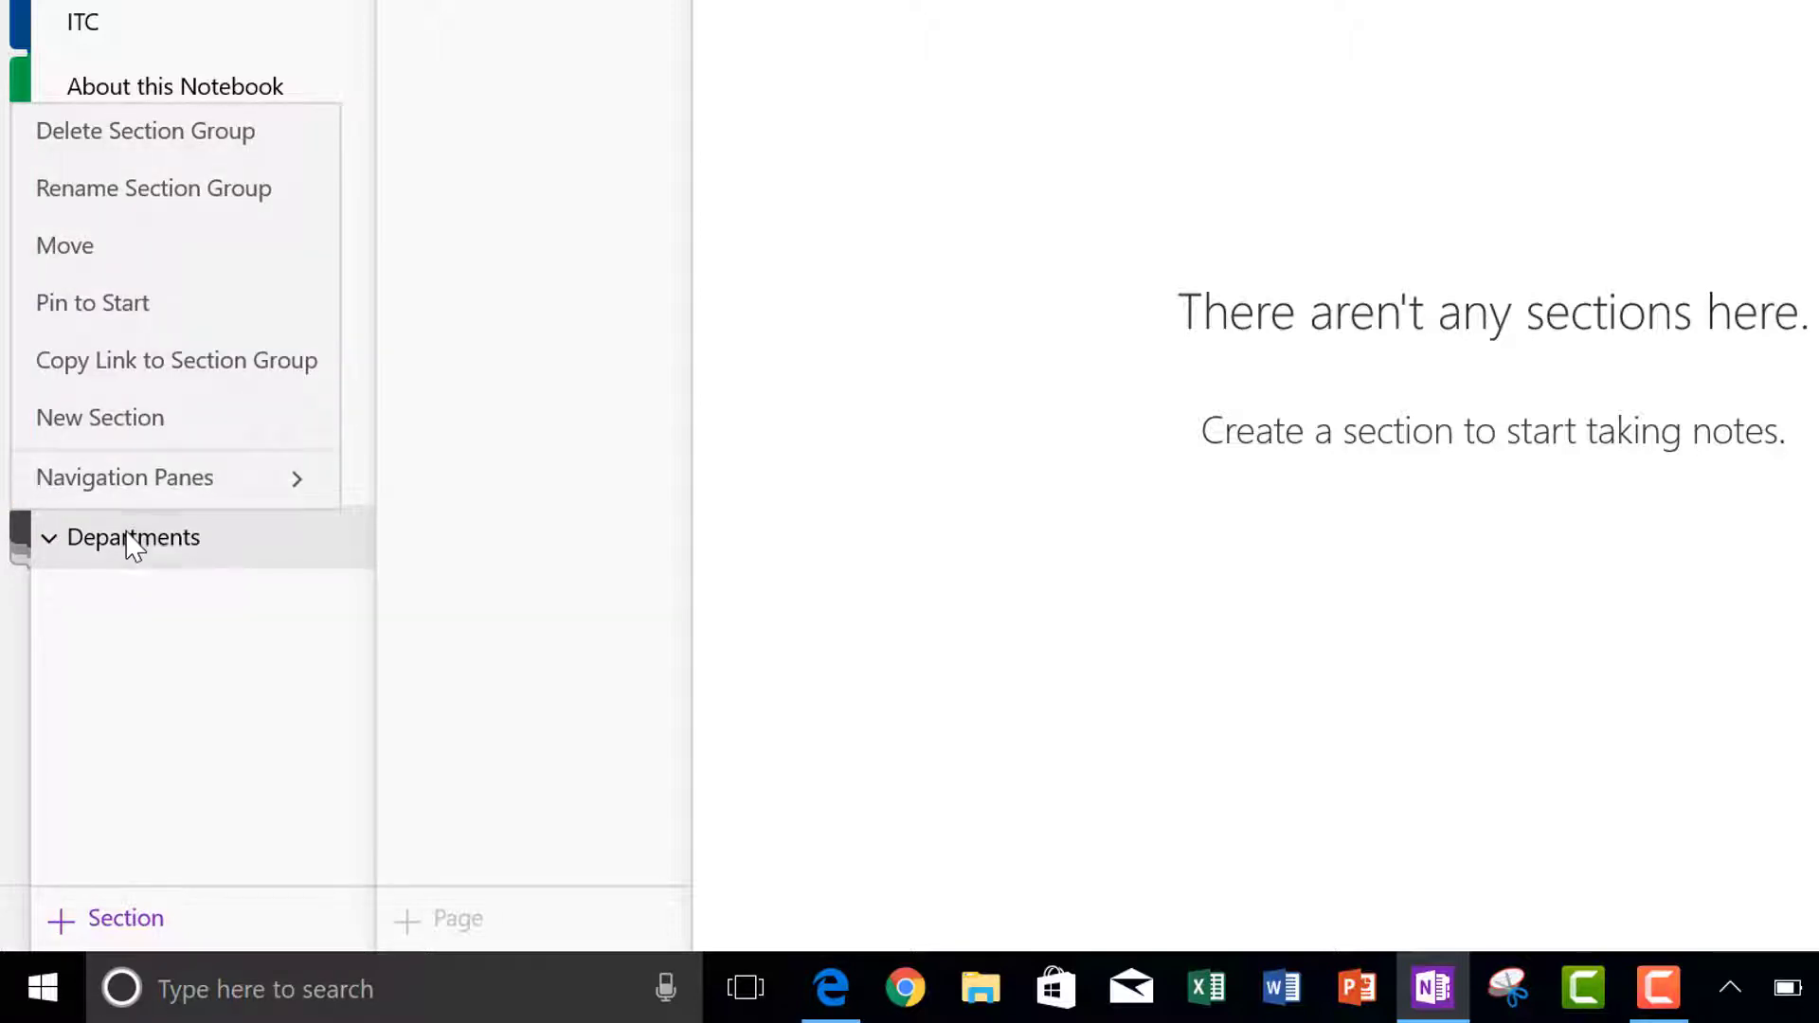
click(156, 615)
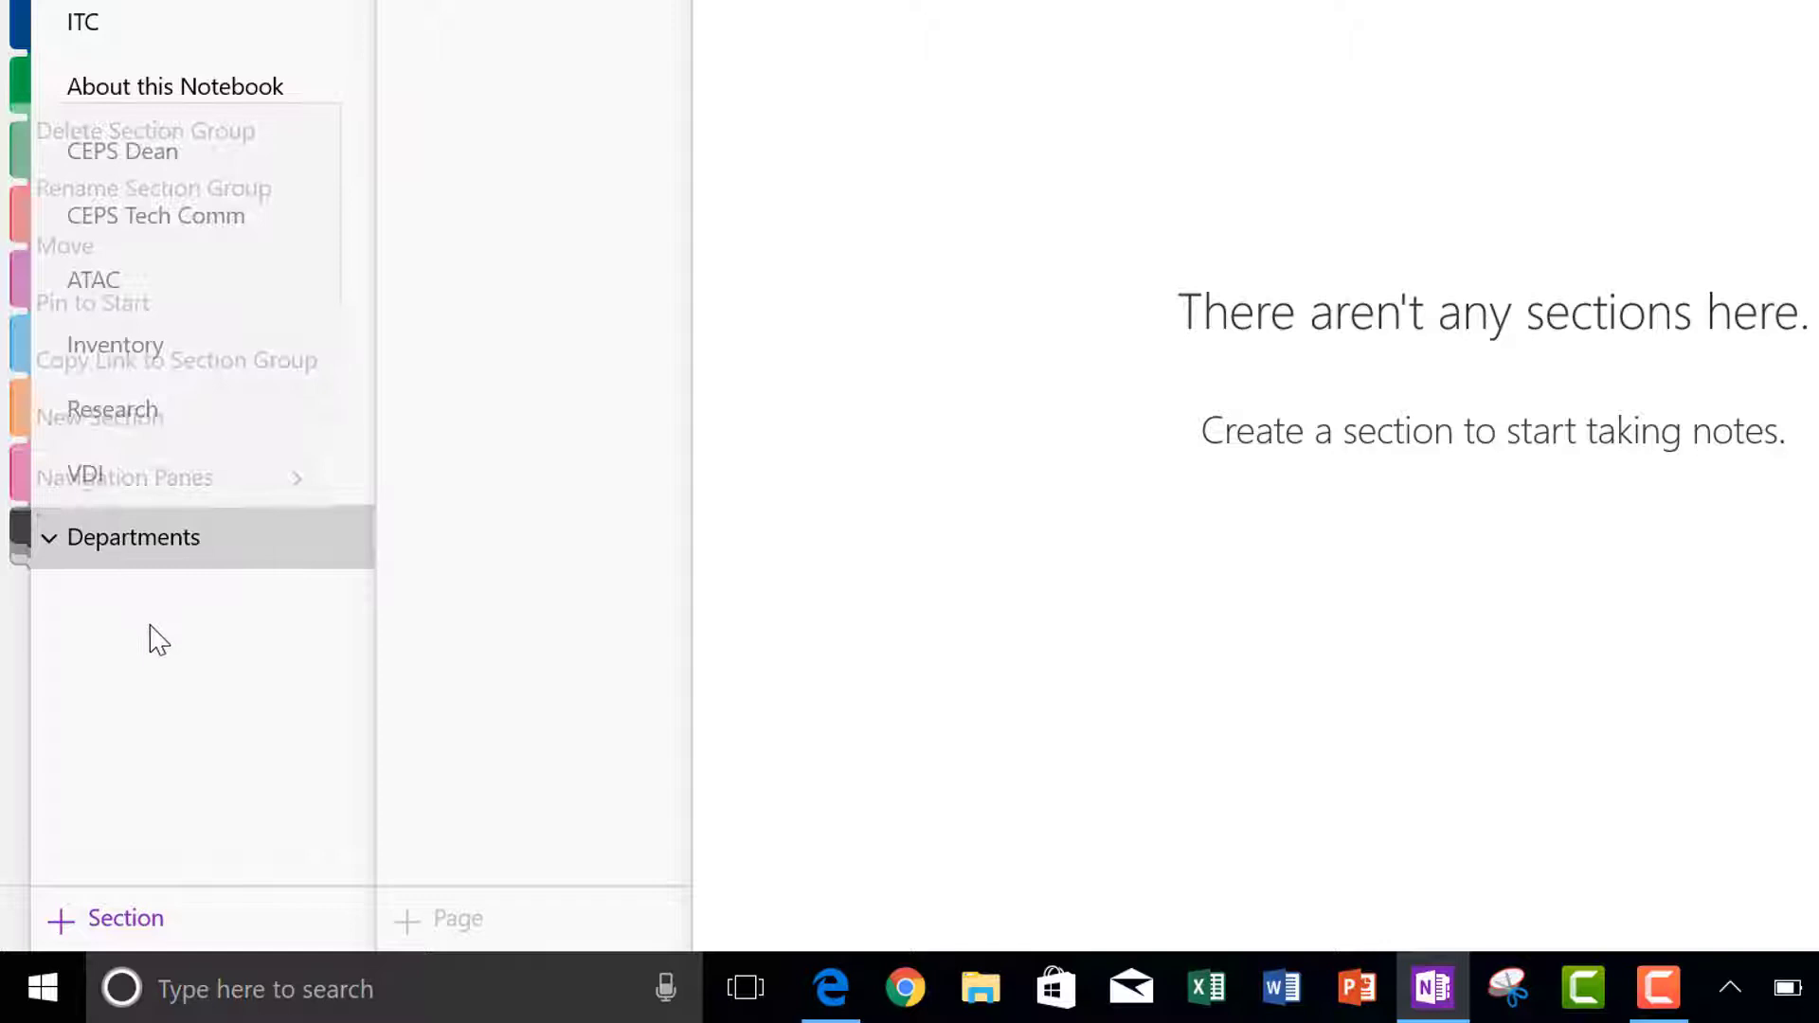
Add a section inside Departments and name it 'CSD'.
click(137, 924)
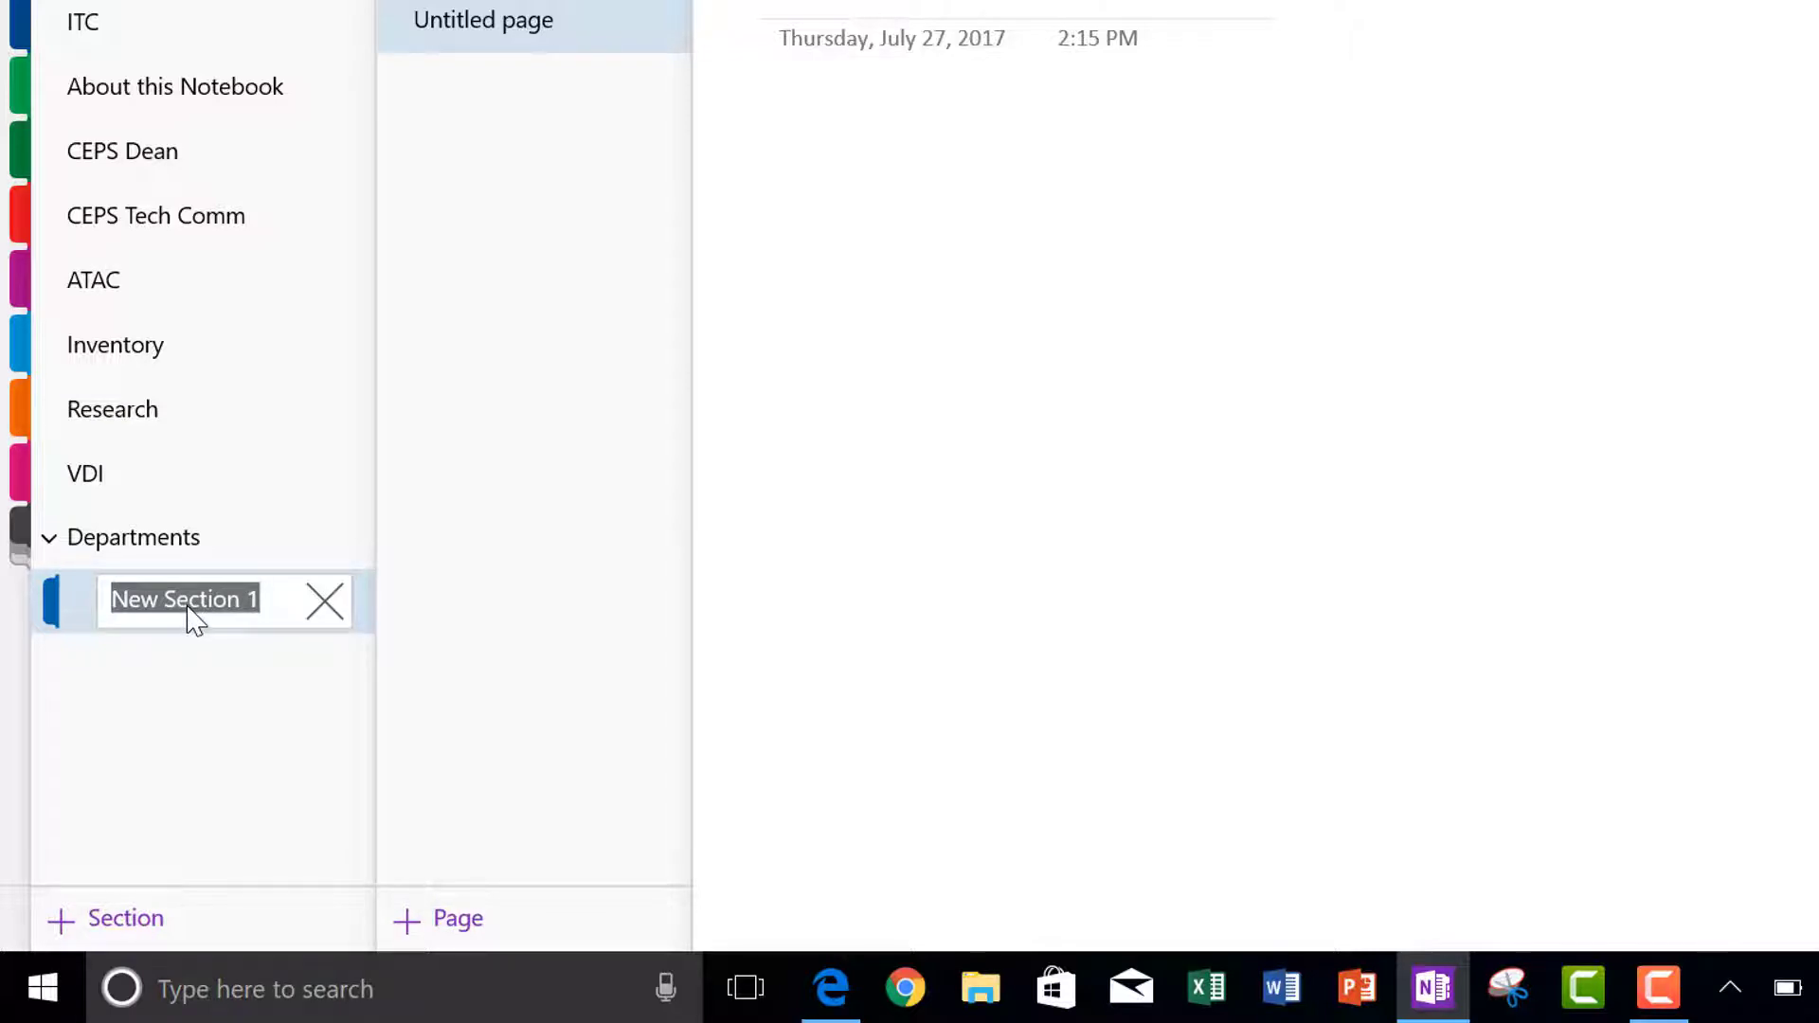
text(CS)
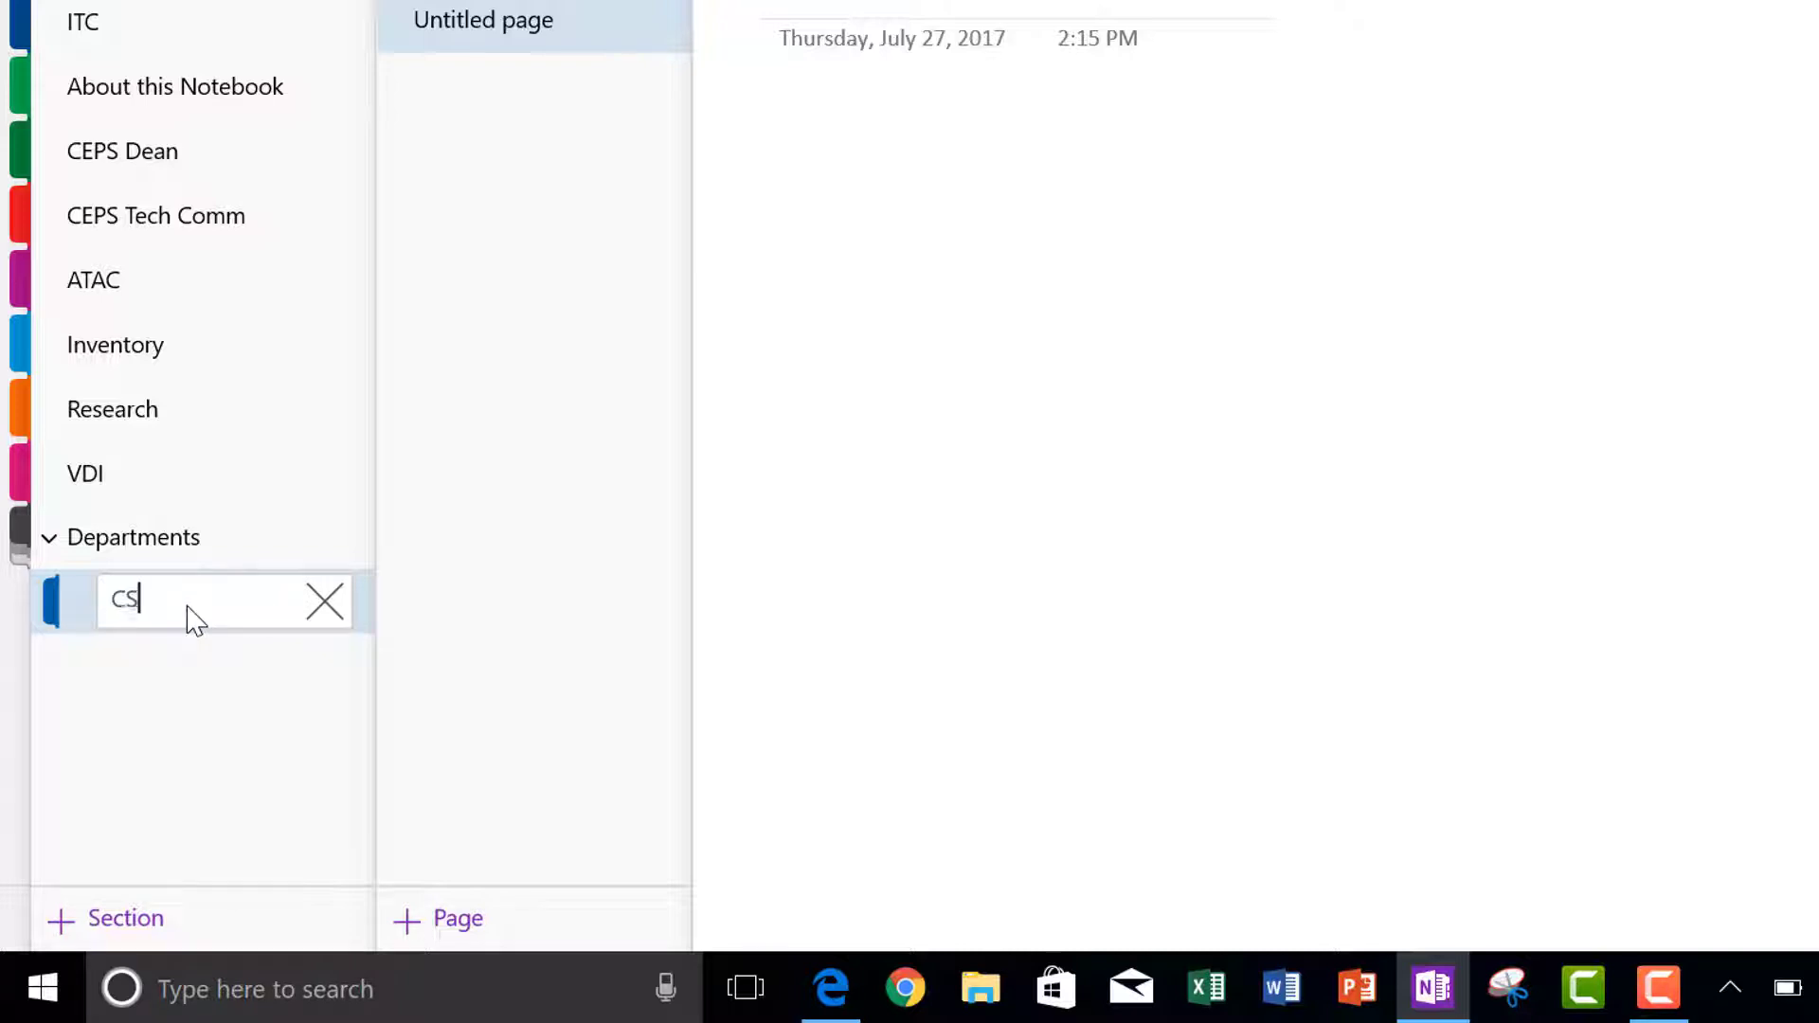
text(D)
key(Return)
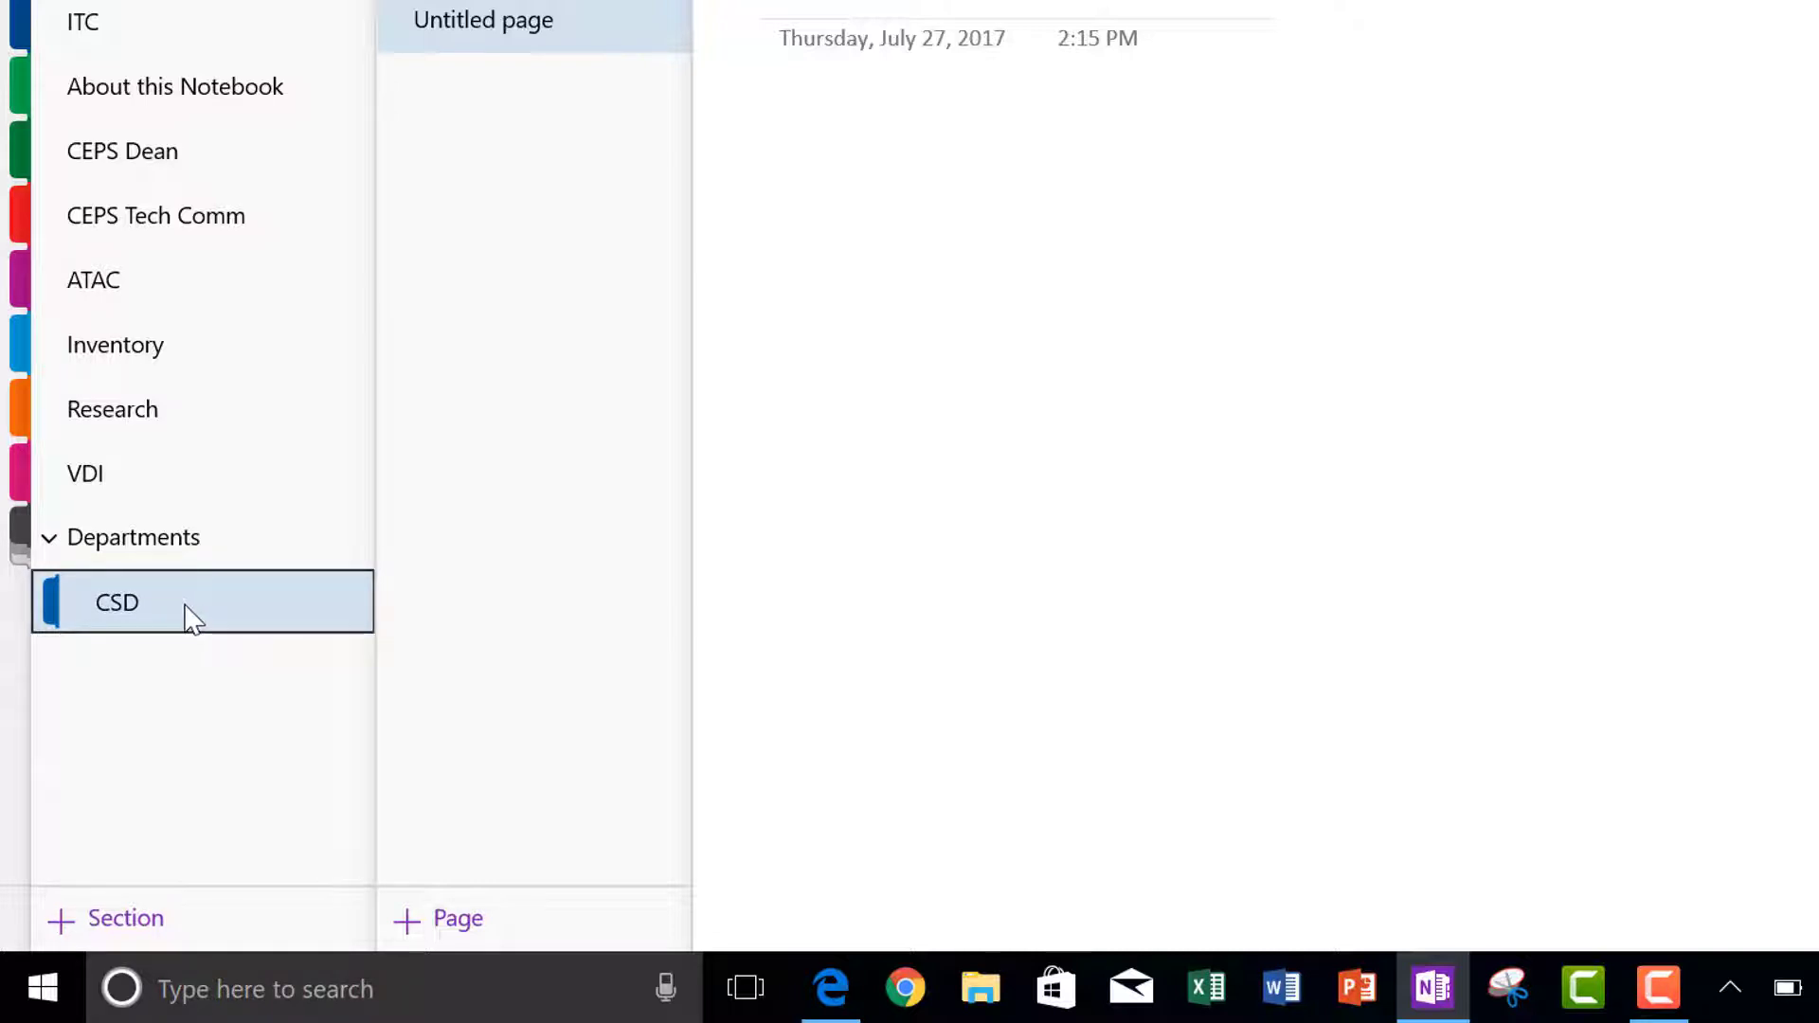
Create three new sections under CSD, named ELE, EDL and HST in that order.
click(125, 921)
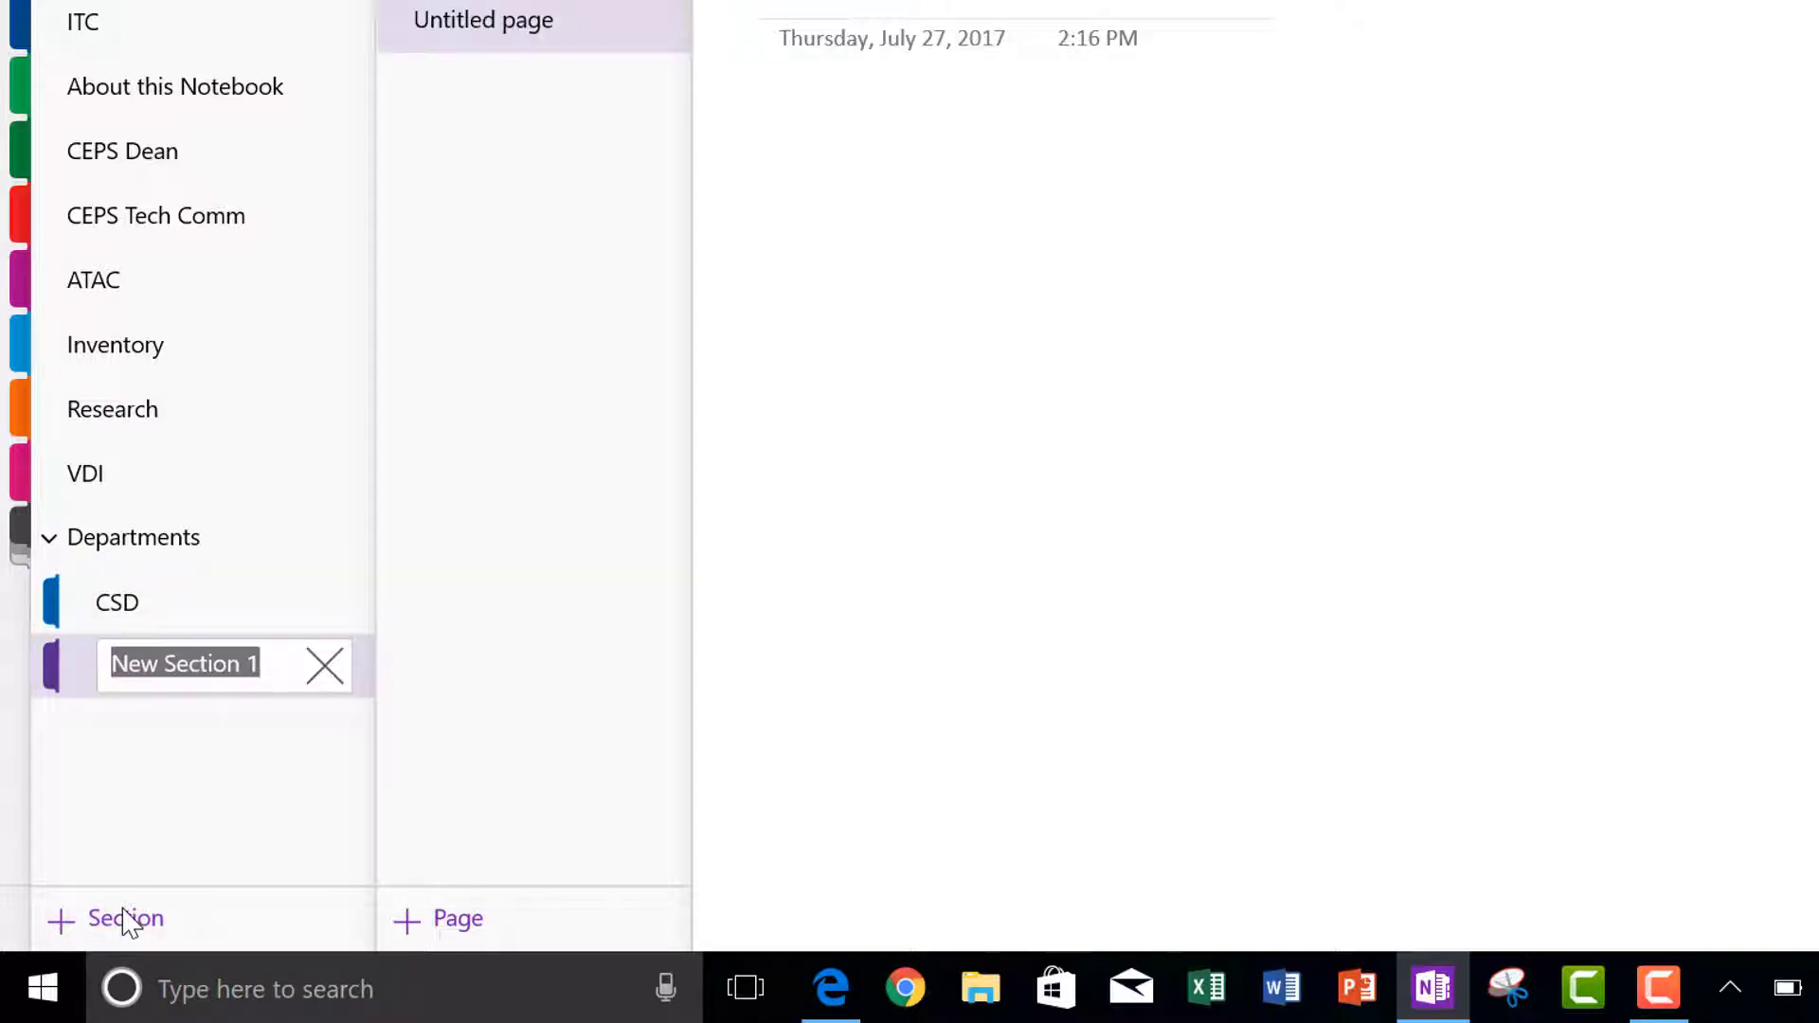
text(ELE)
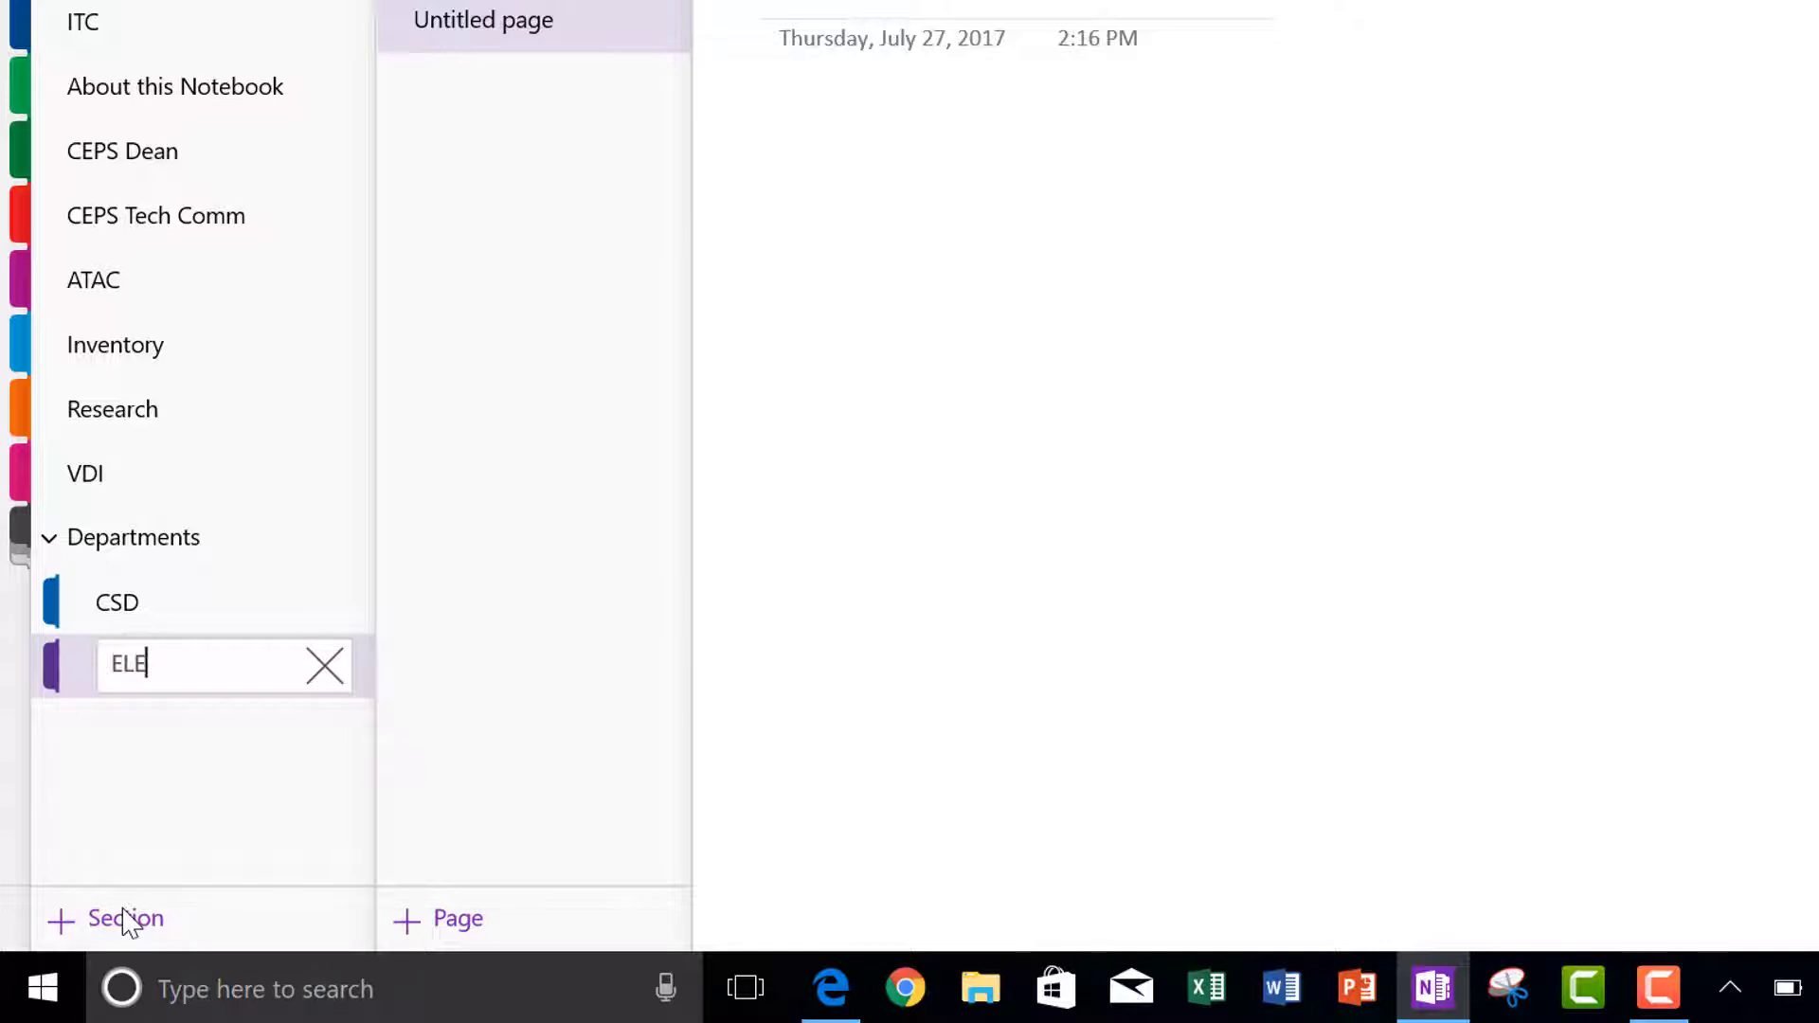
key(Return)
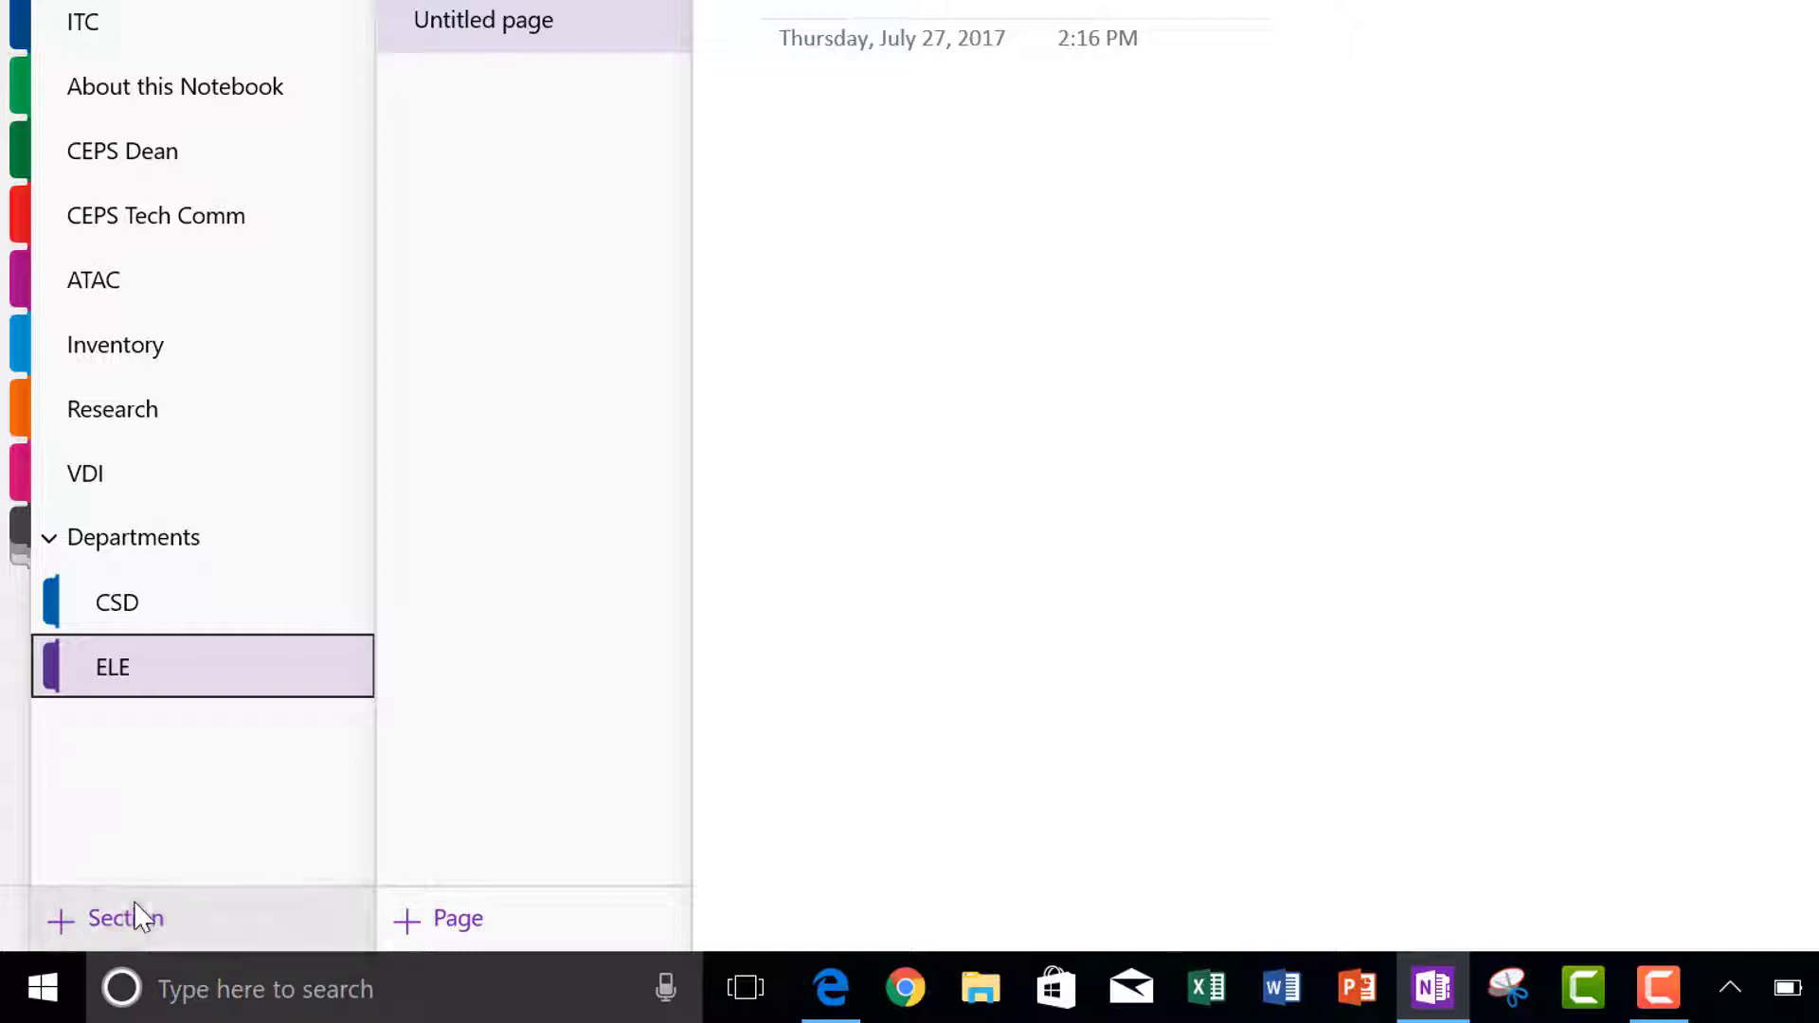
click(135, 919)
text(EDL)
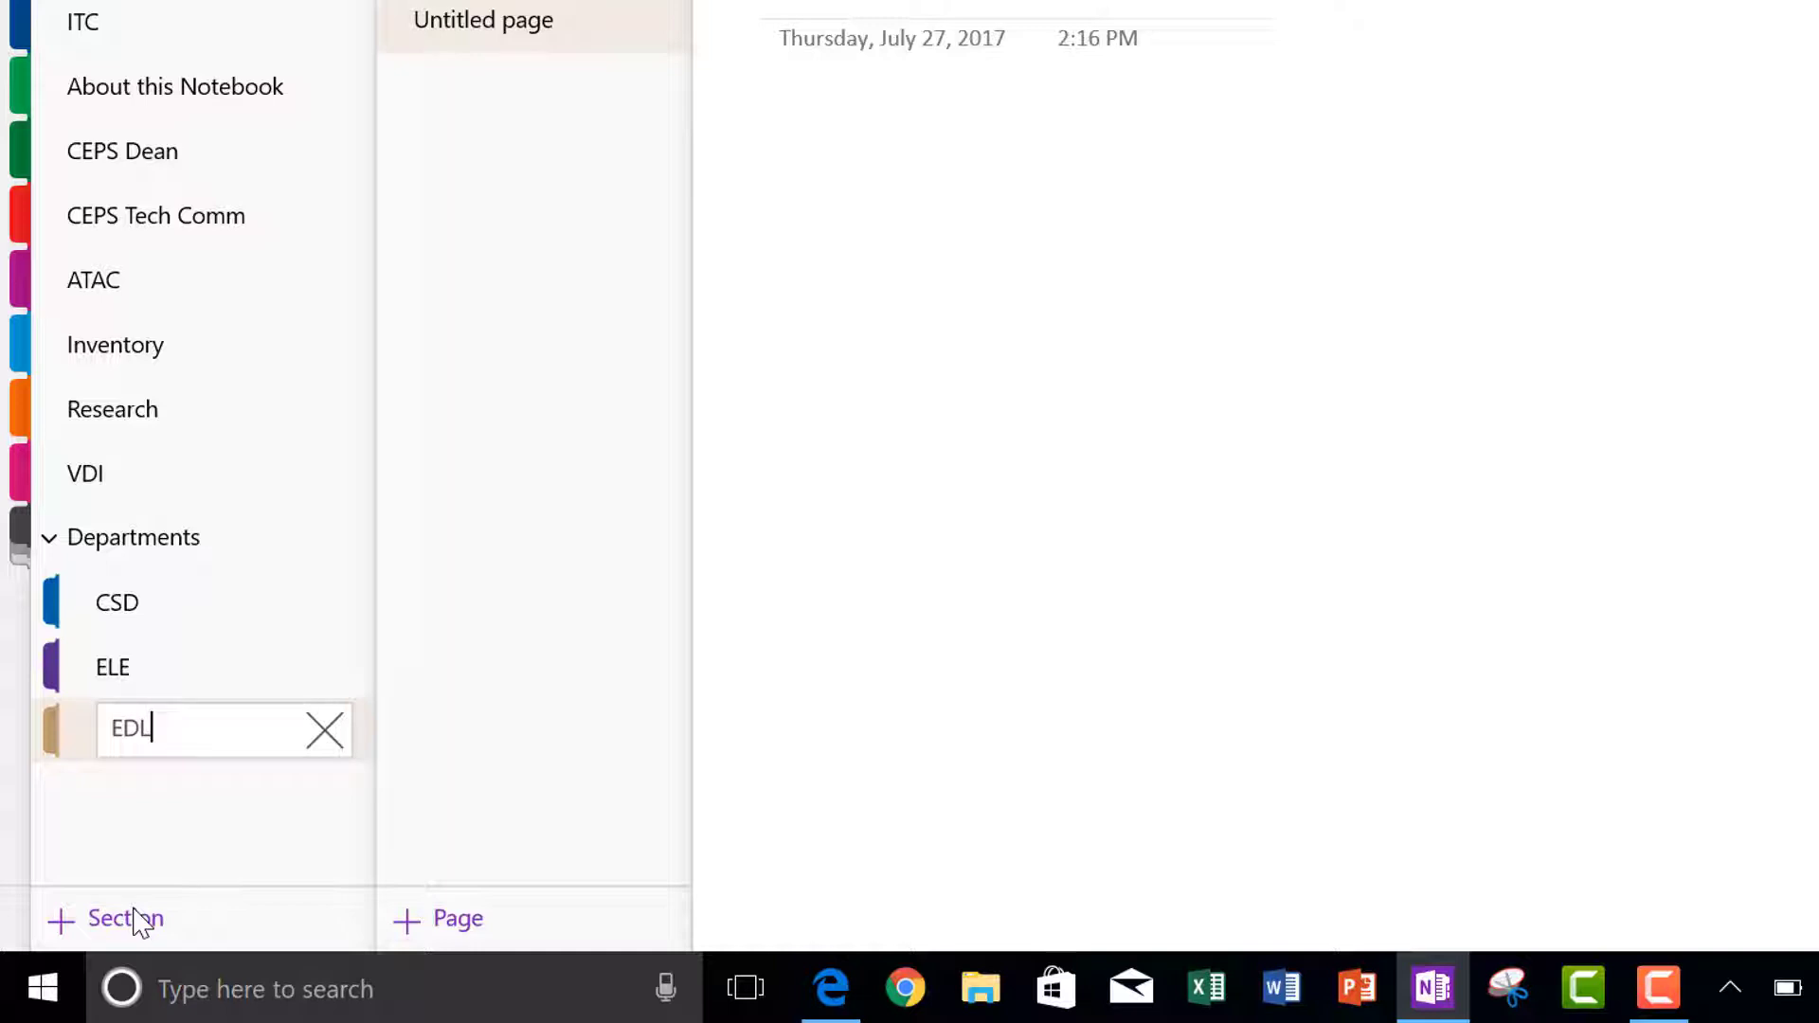
key(Return)
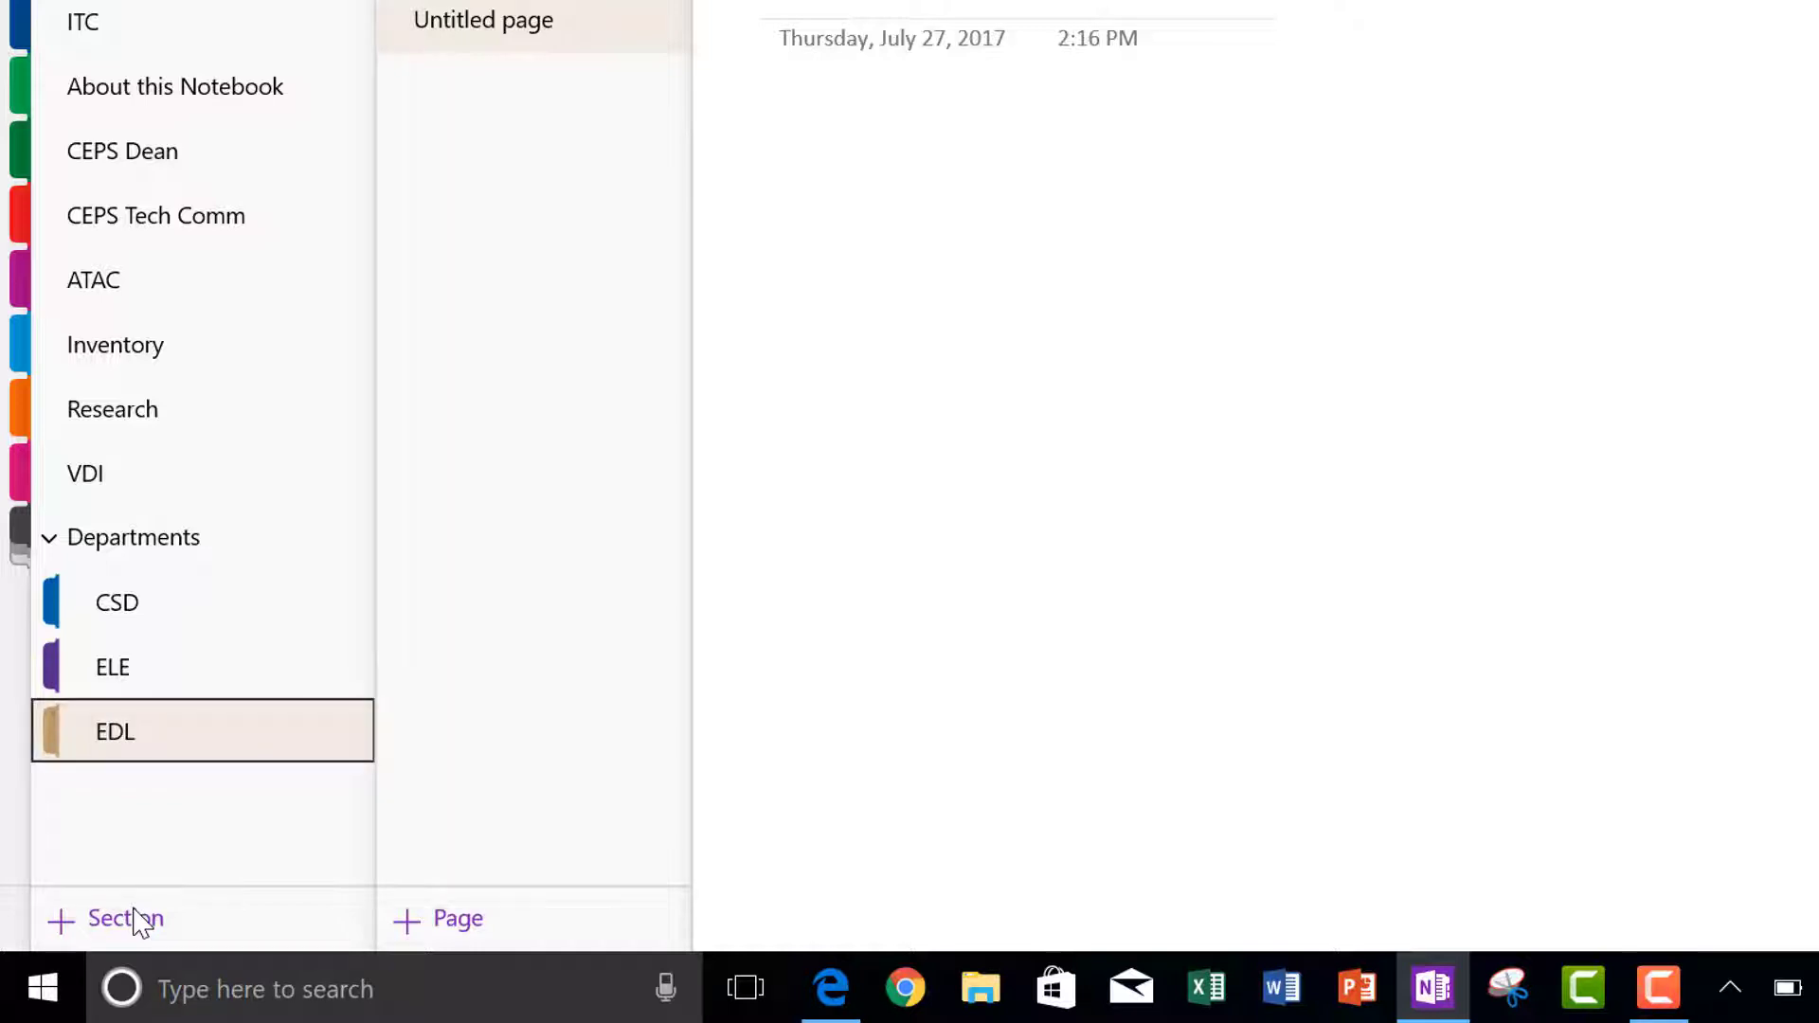
click(182, 932)
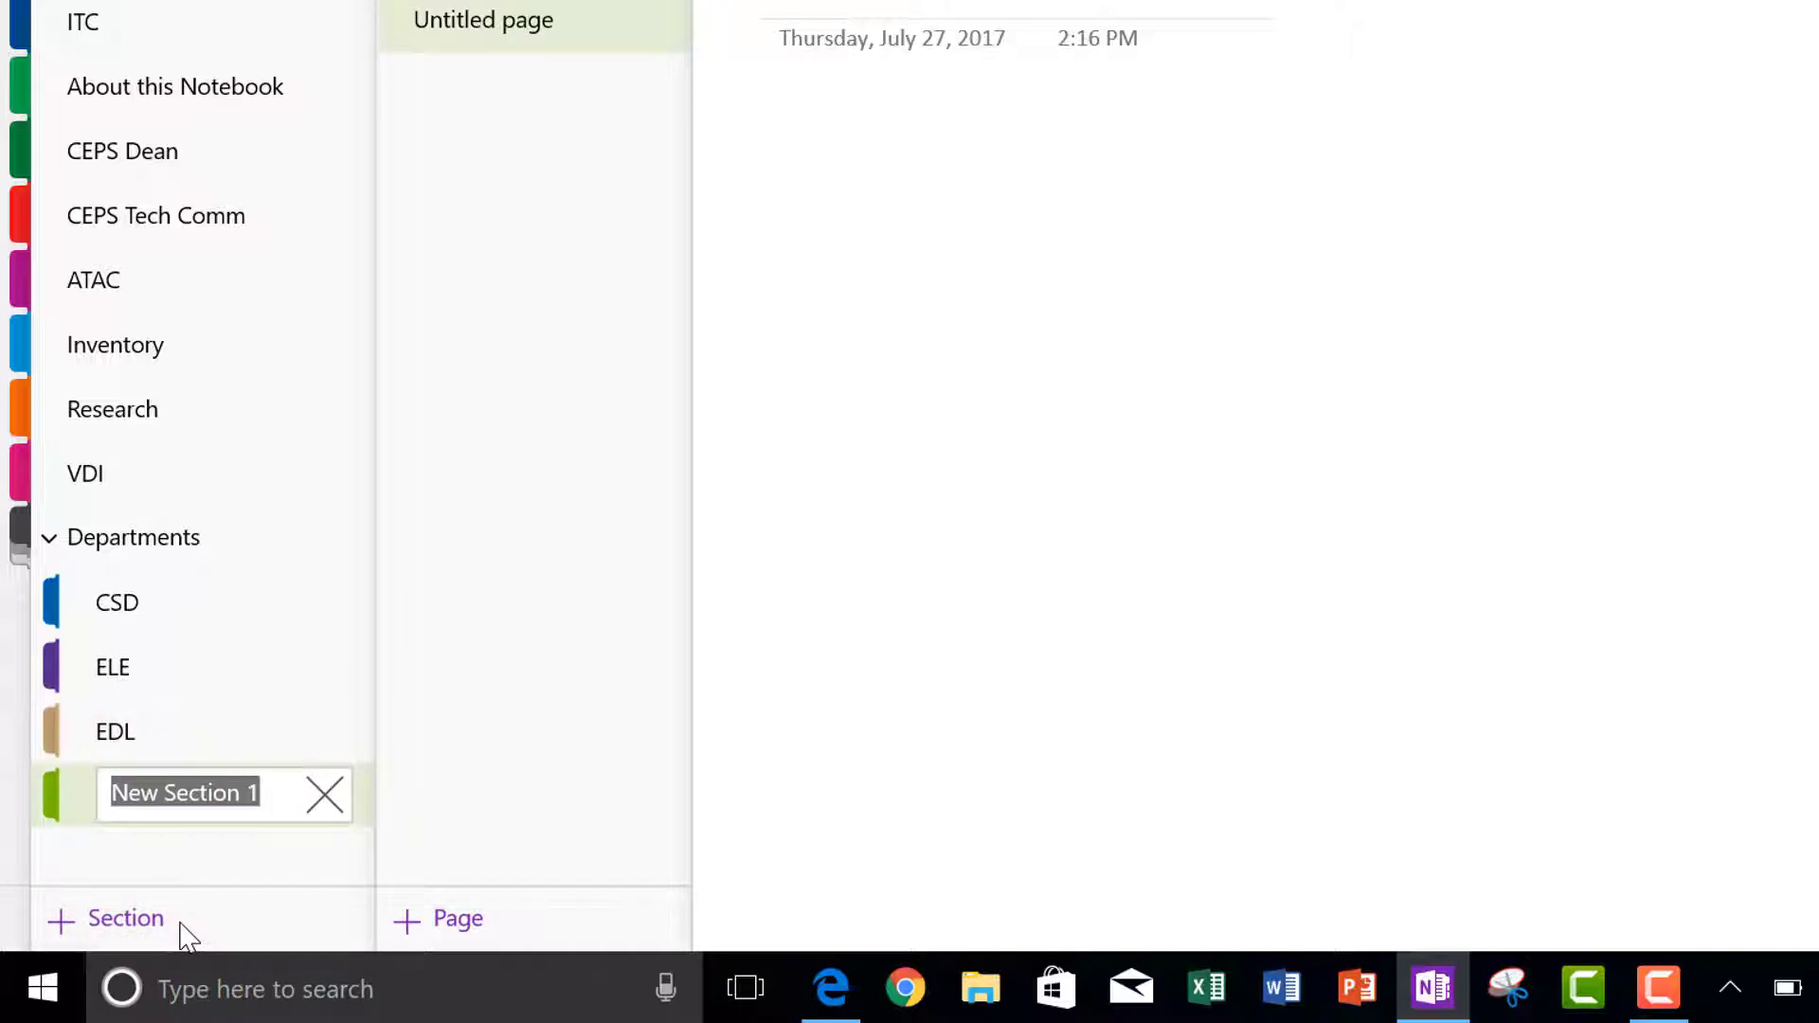
text(HST)
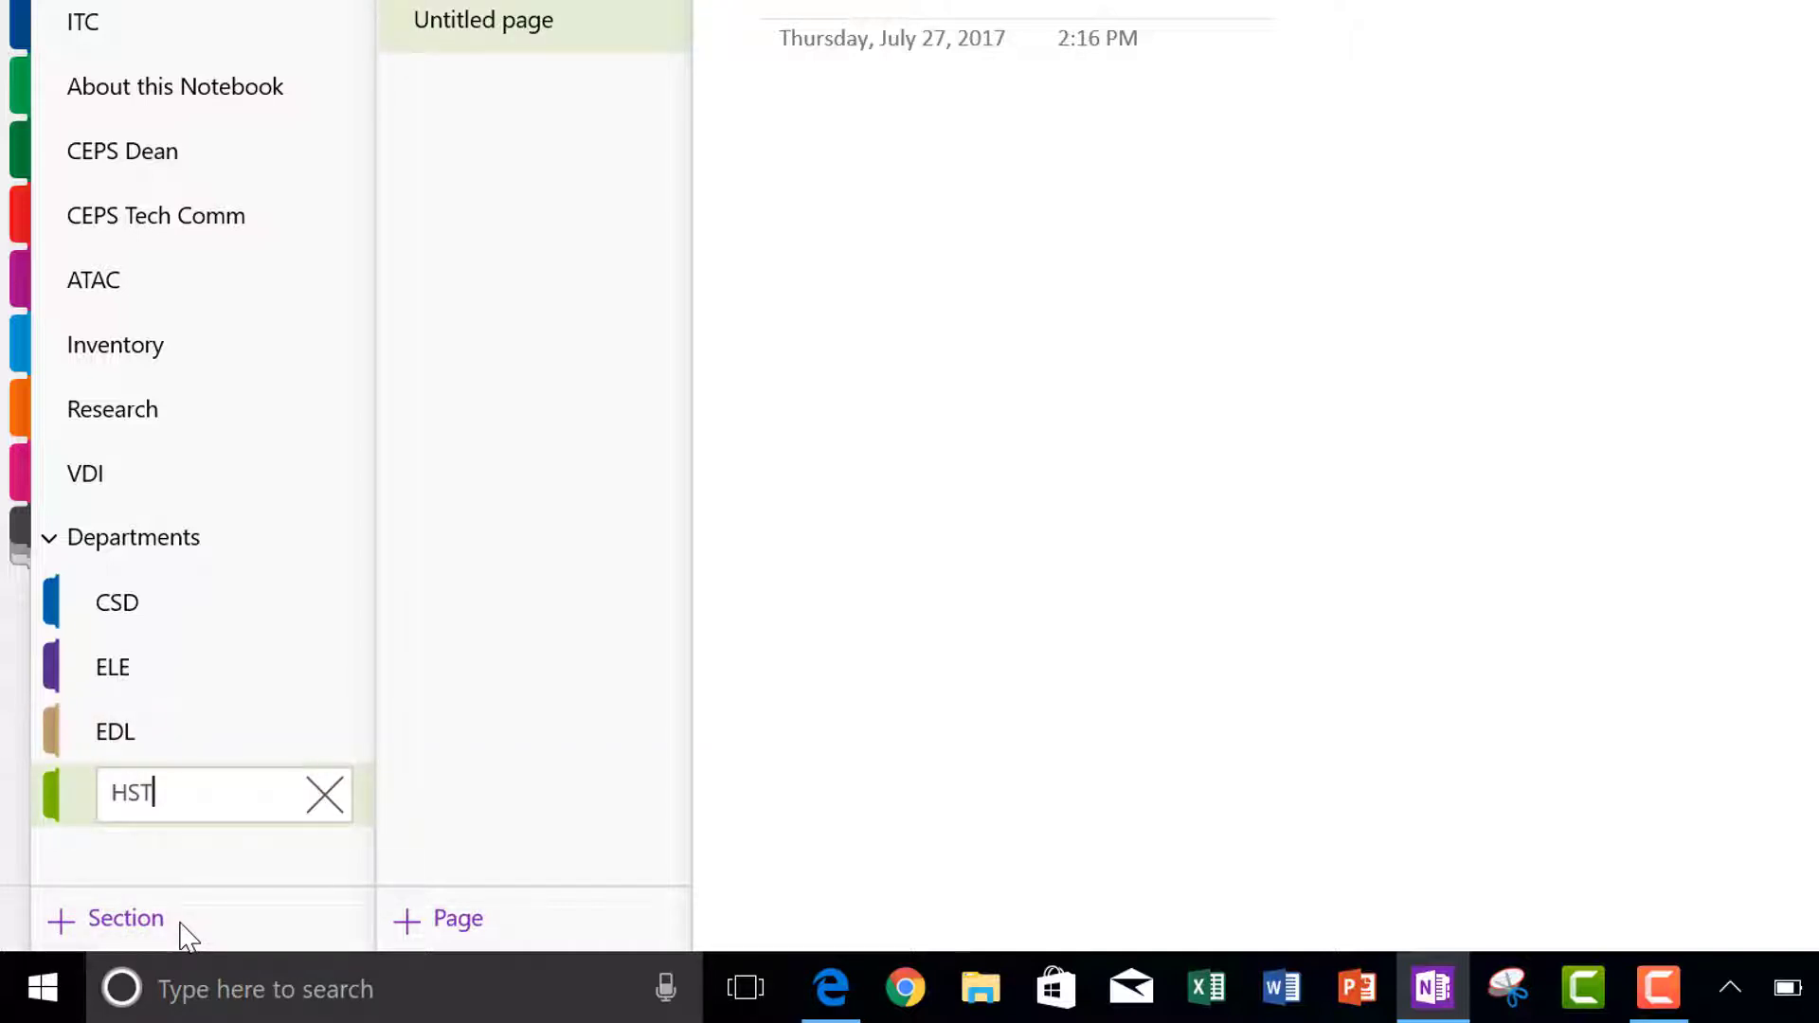
key(Return)
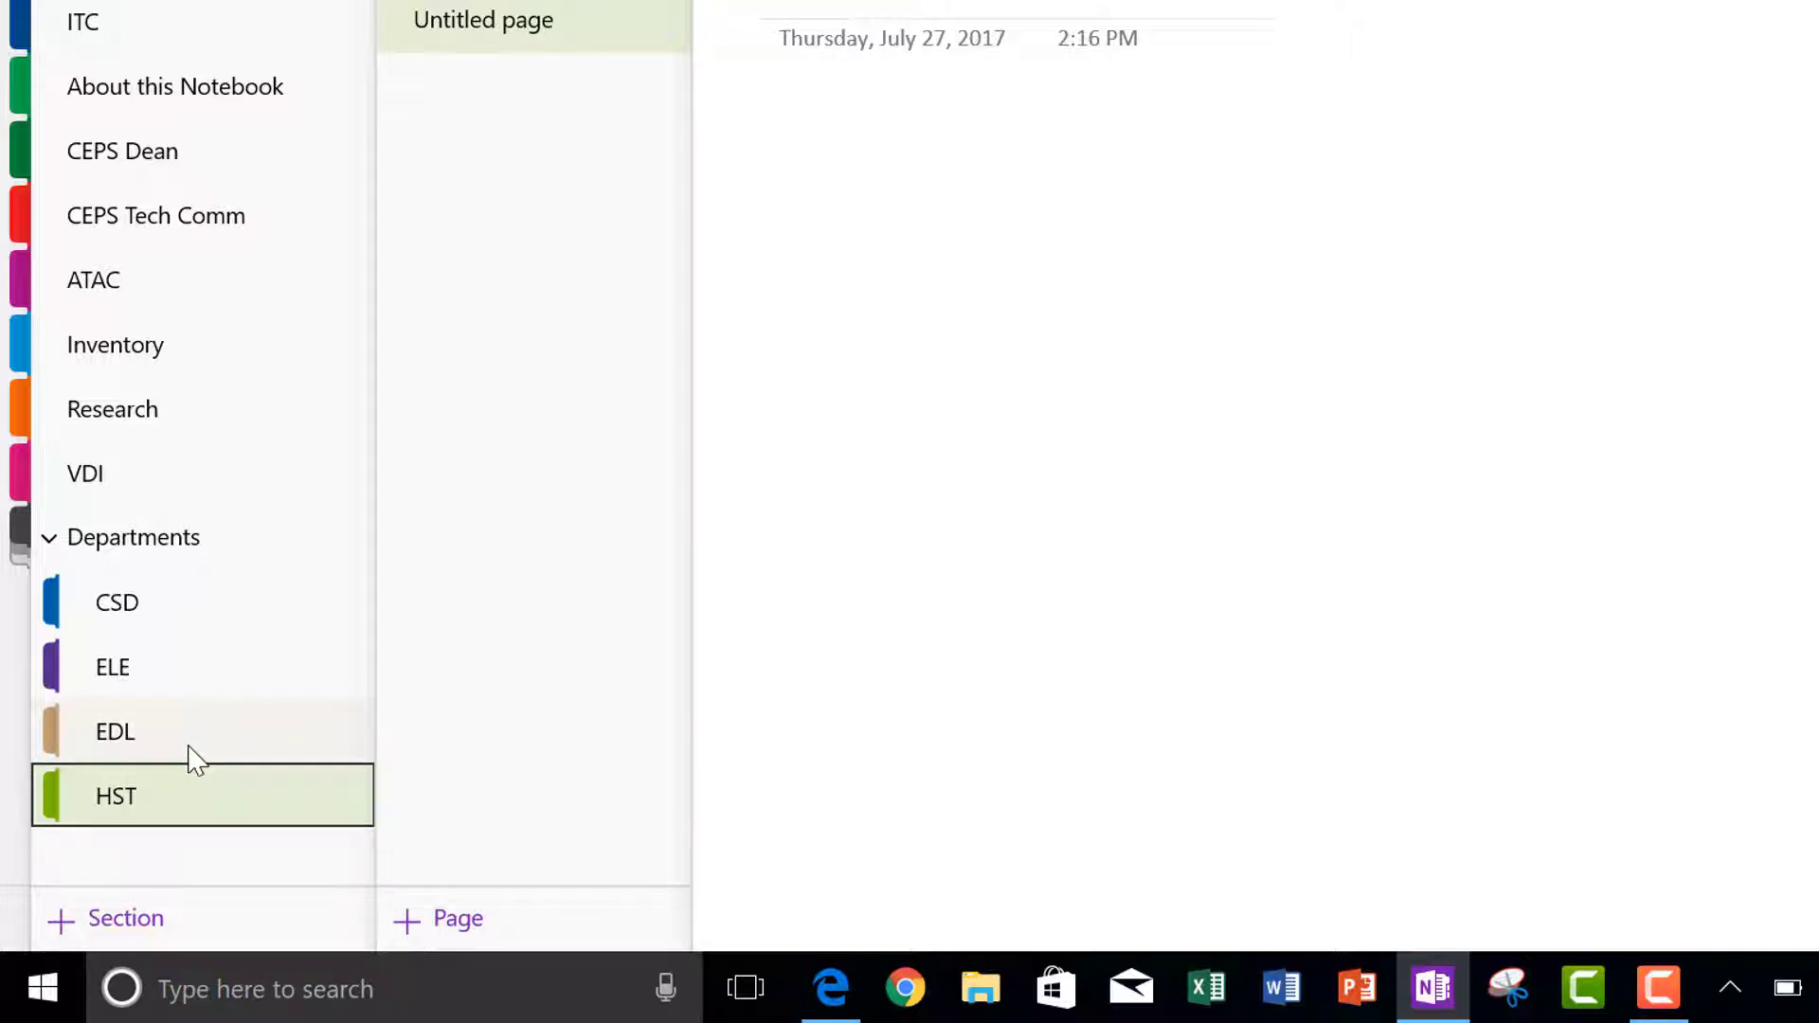
click(57, 541)
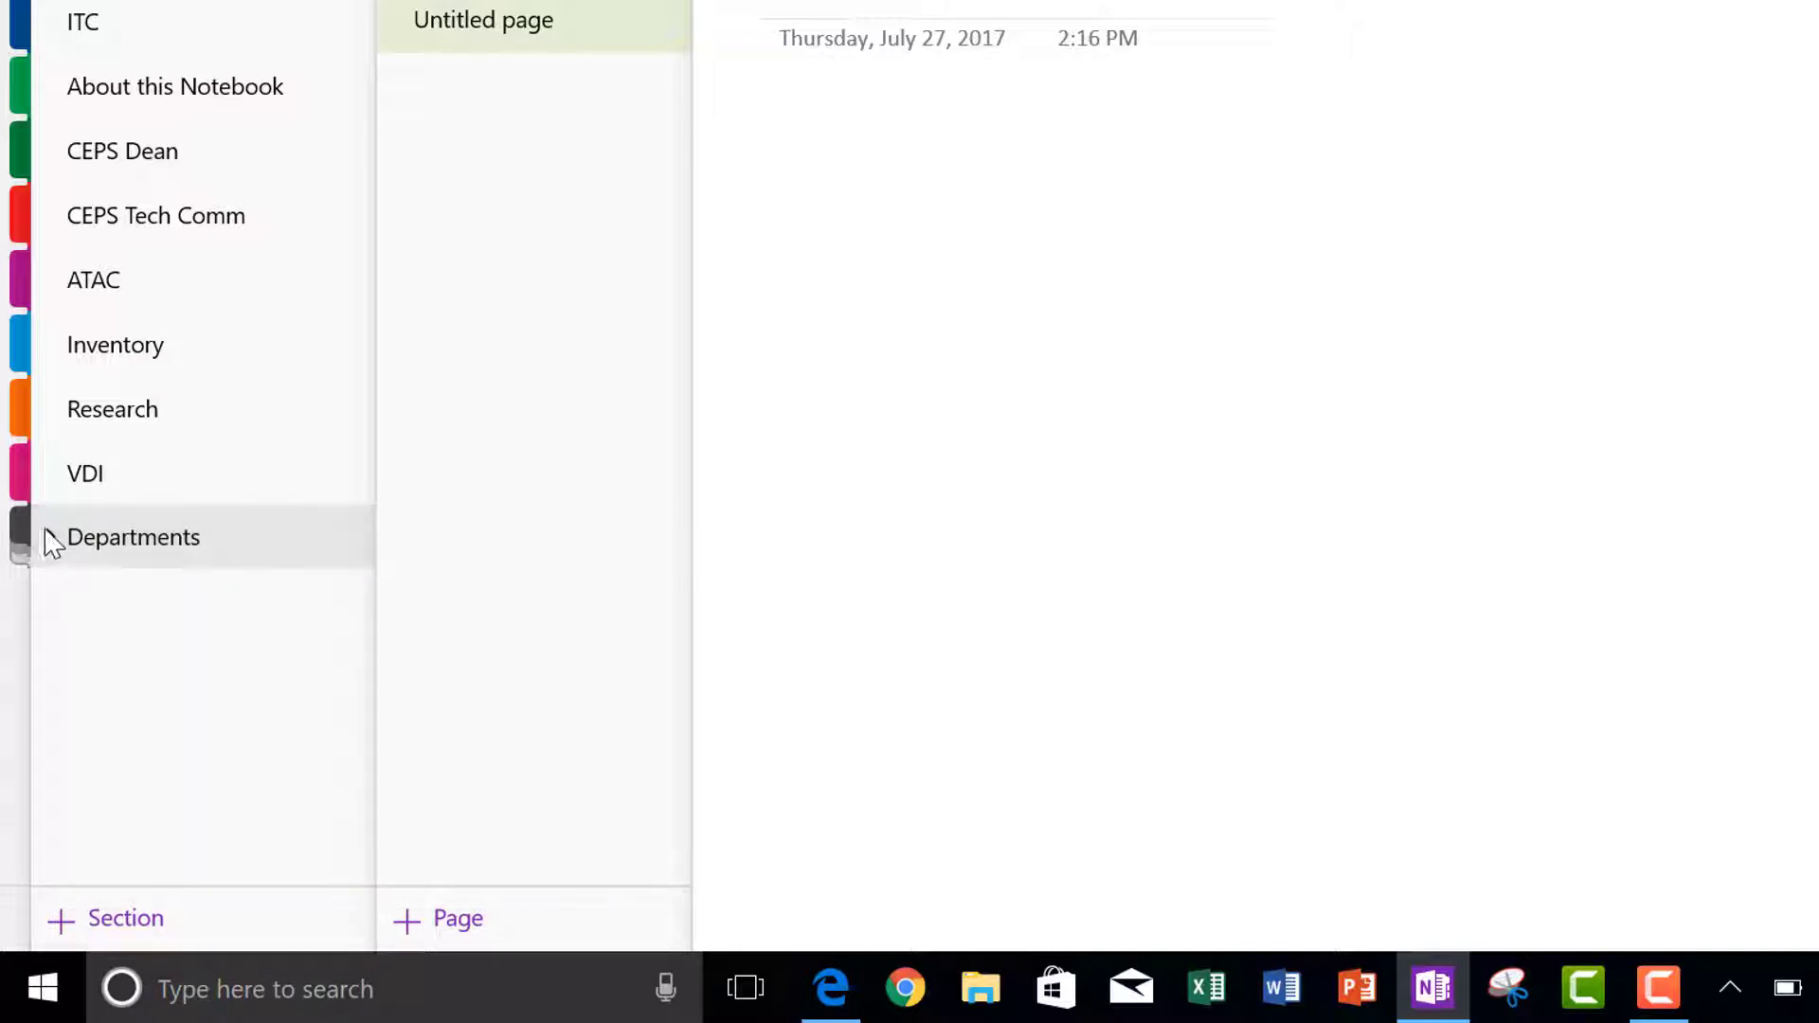
click(54, 542)
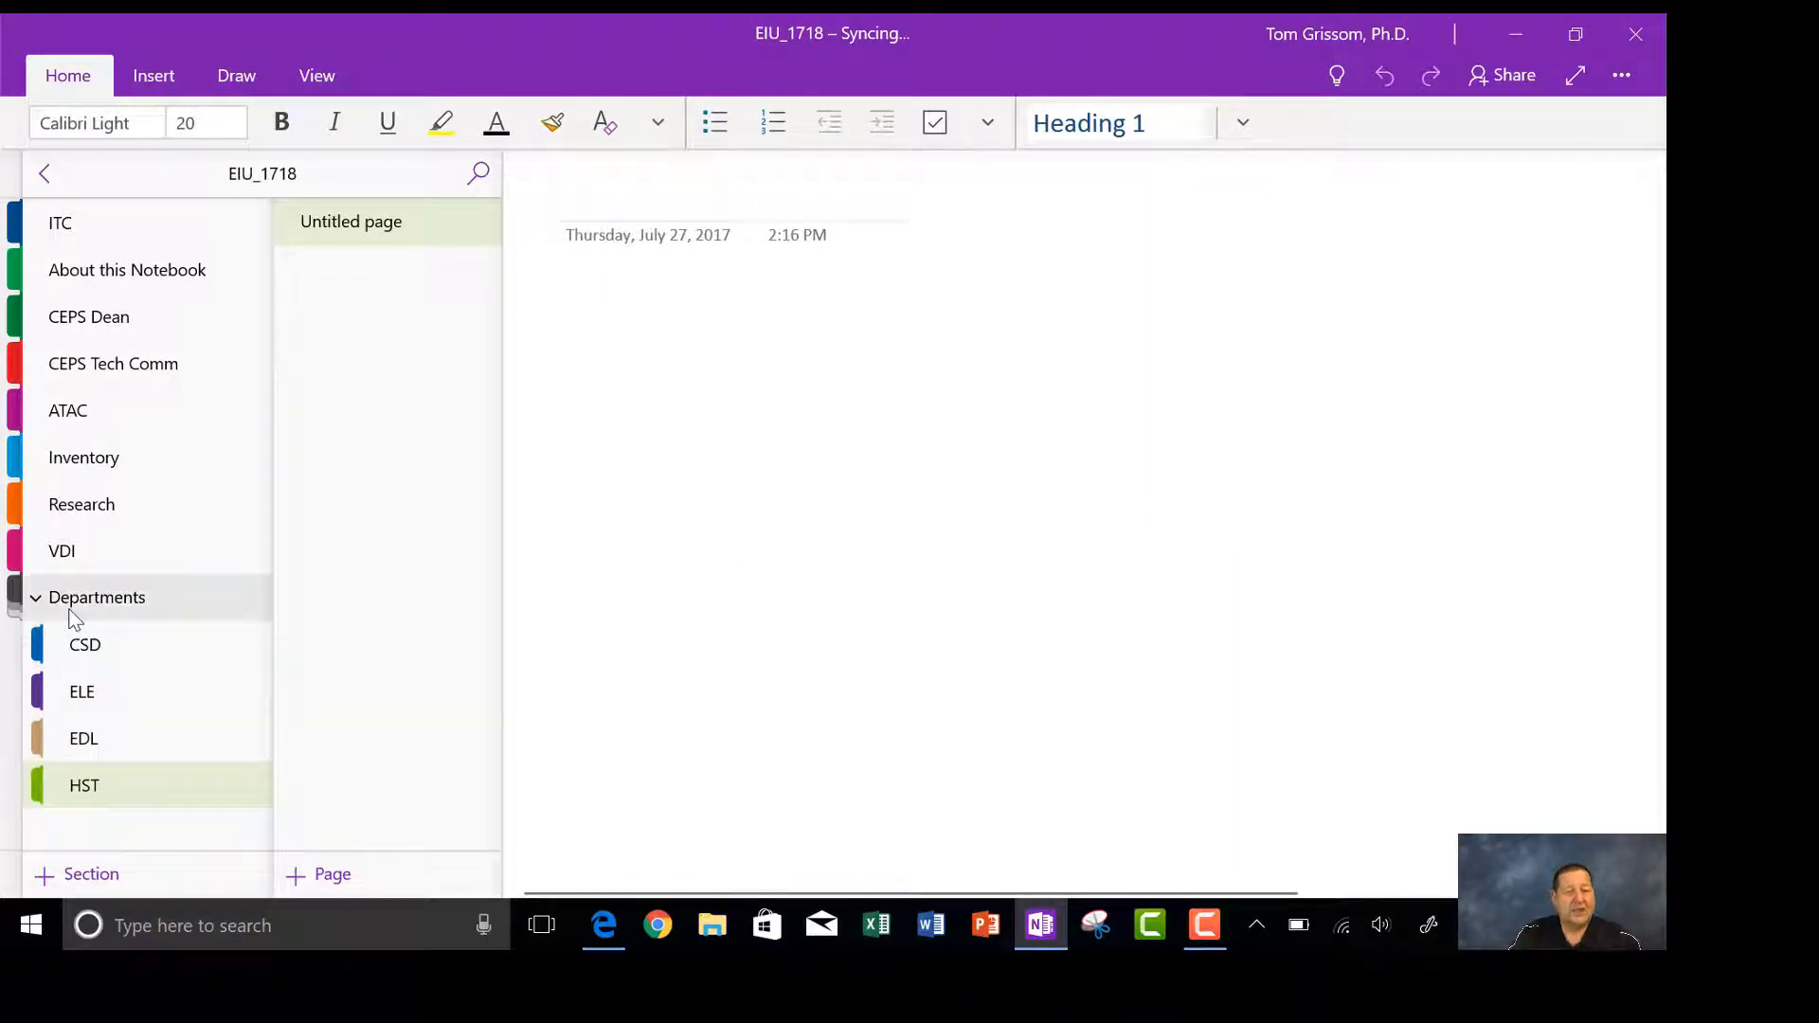
Try dragging the Departments group higher; it stays last, below VDI.
click(39, 606)
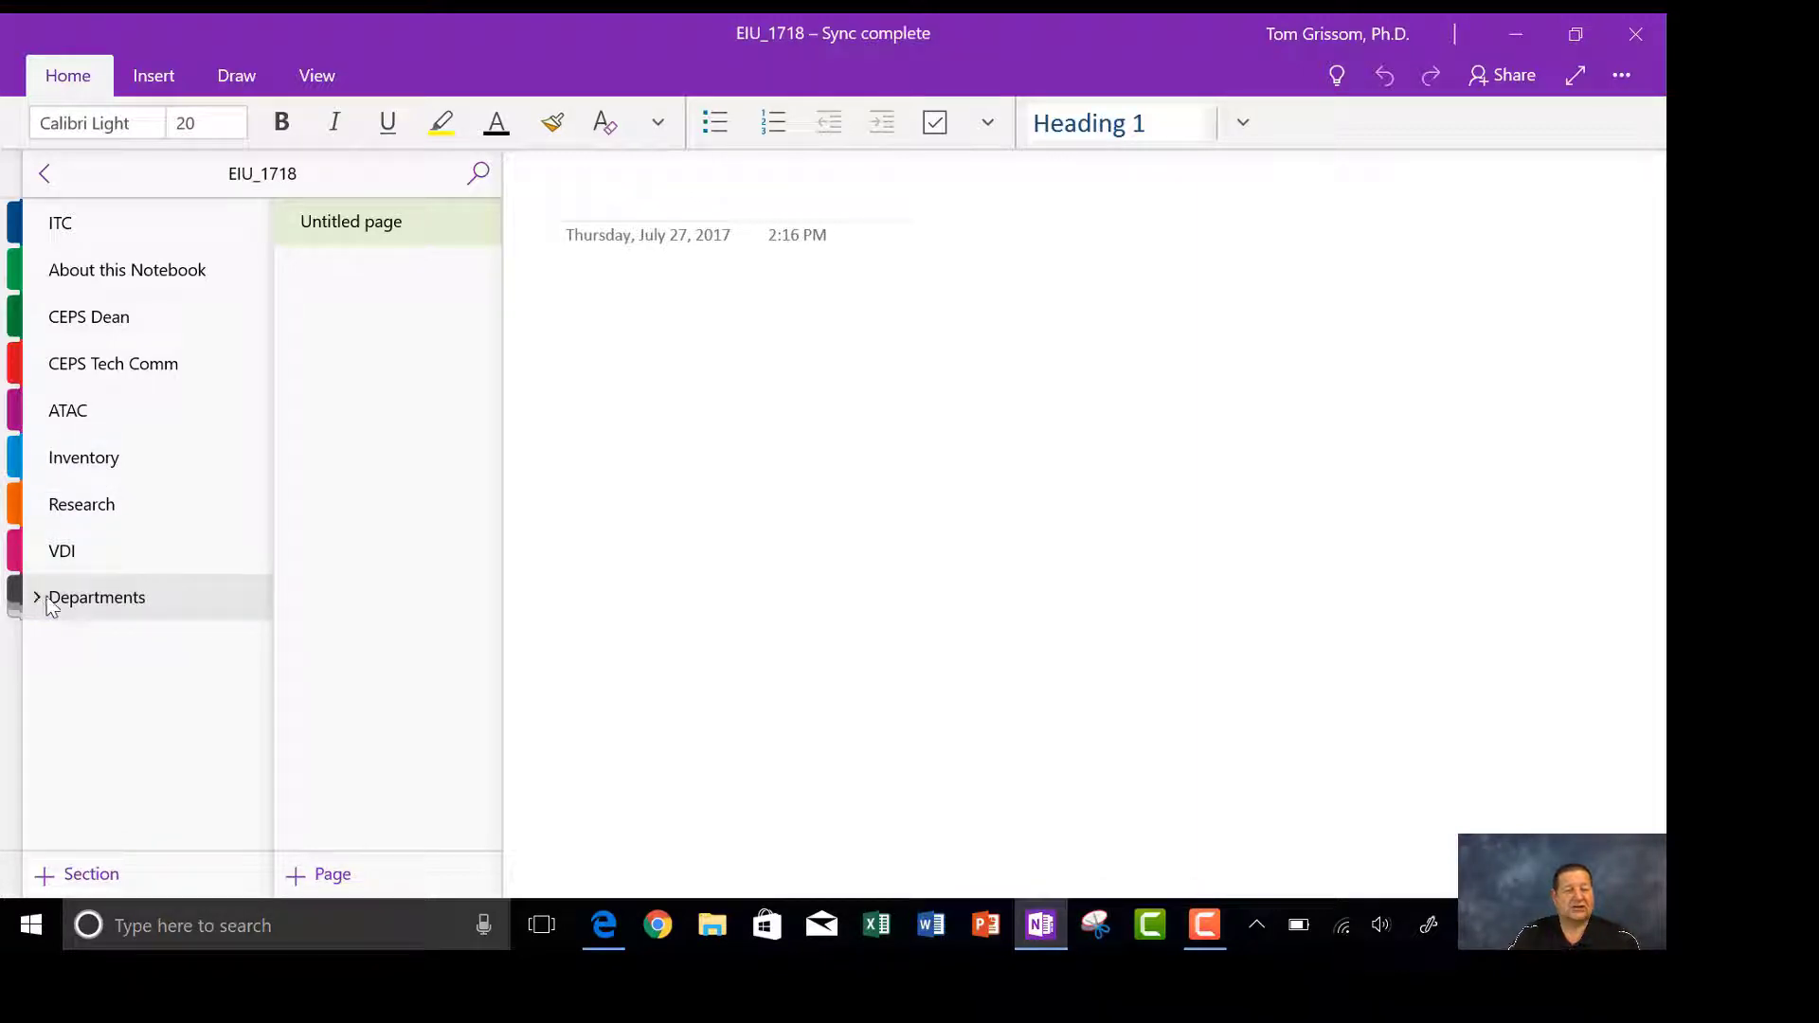
mouse_move(40, 607)
mouse_down()
mouse_move(65, 487)
mouse_move(65, 262)
mouse_up()
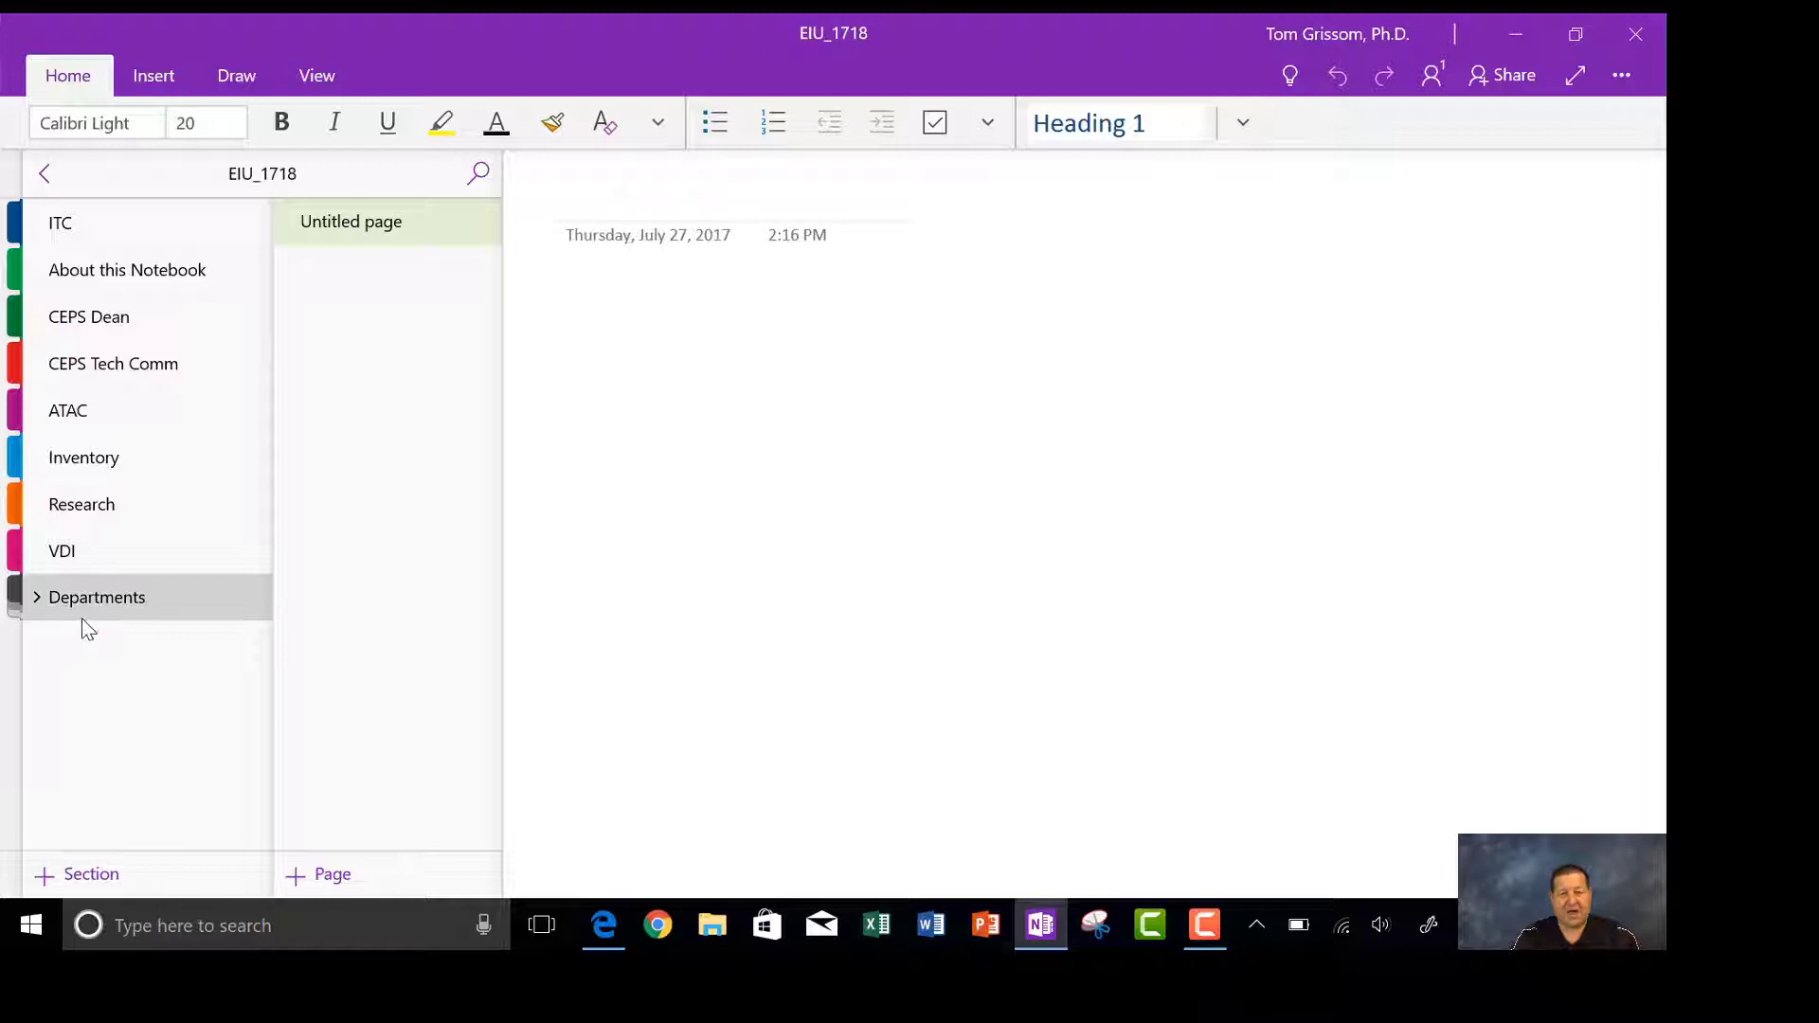
mouse_move(90, 601)
mouse_down()
mouse_move(113, 372)
mouse_move(53, 294)
mouse_up()
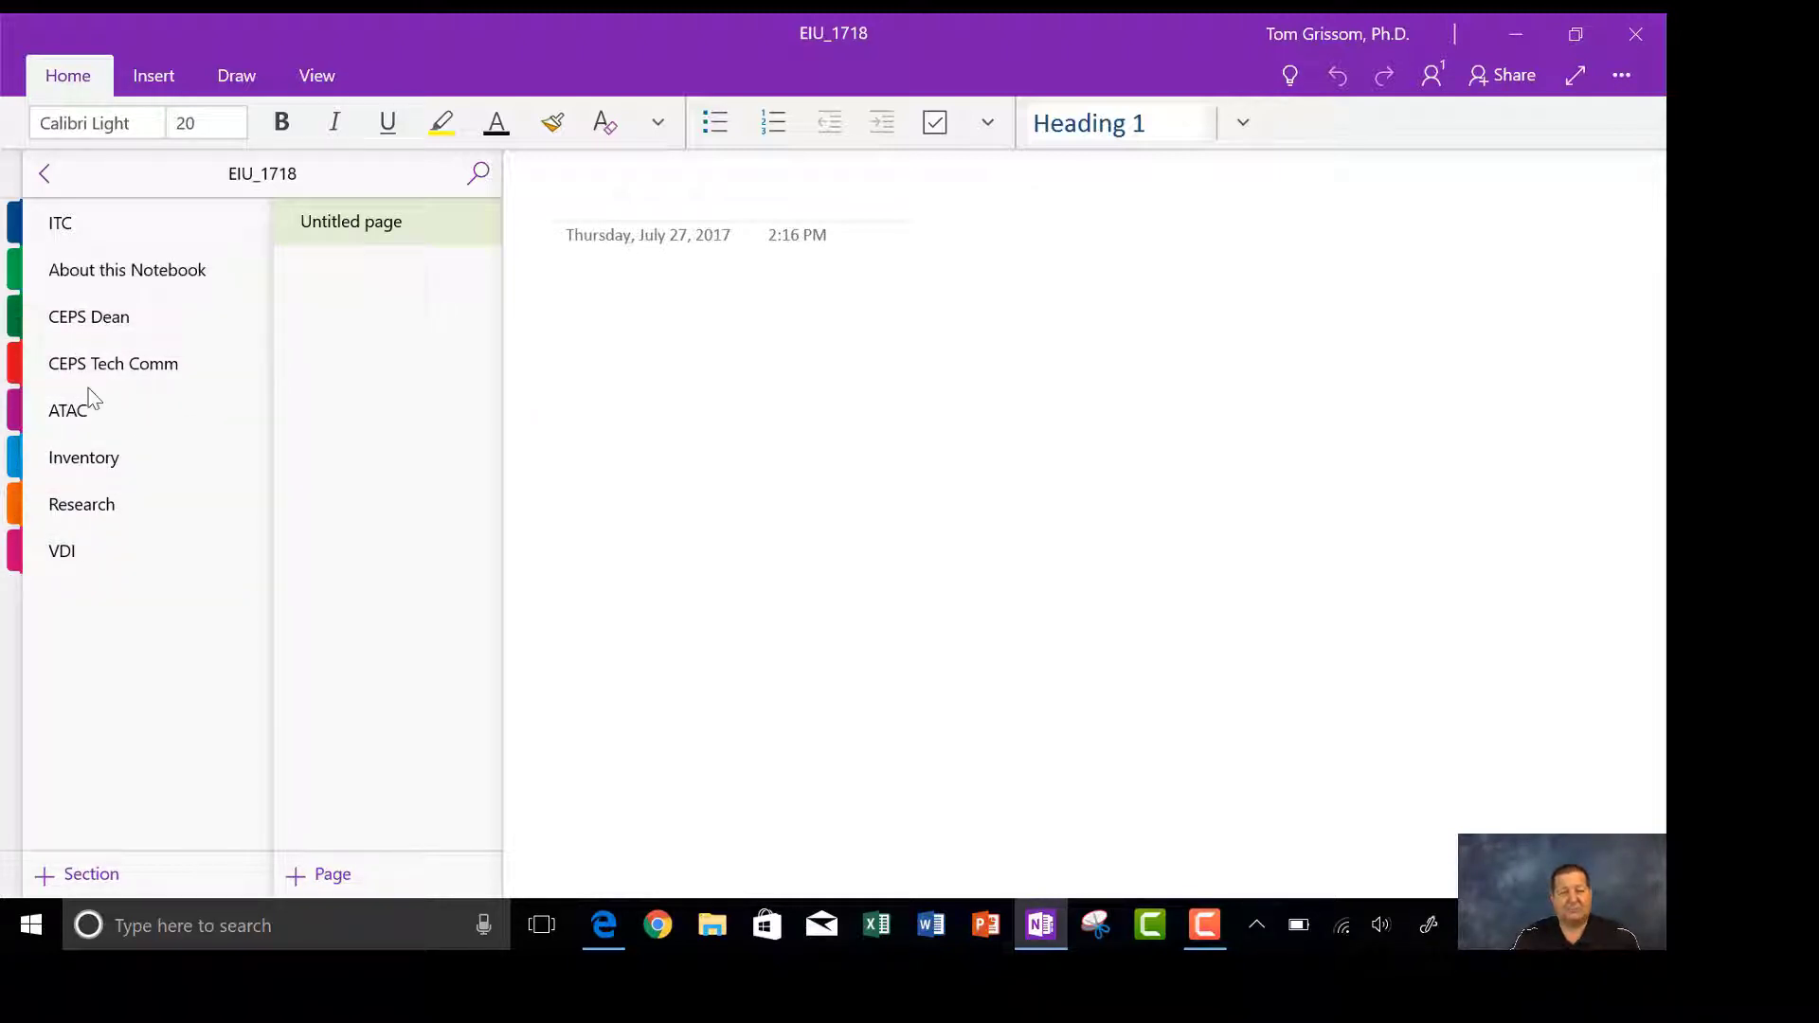
drag(74, 590, 71, 469)
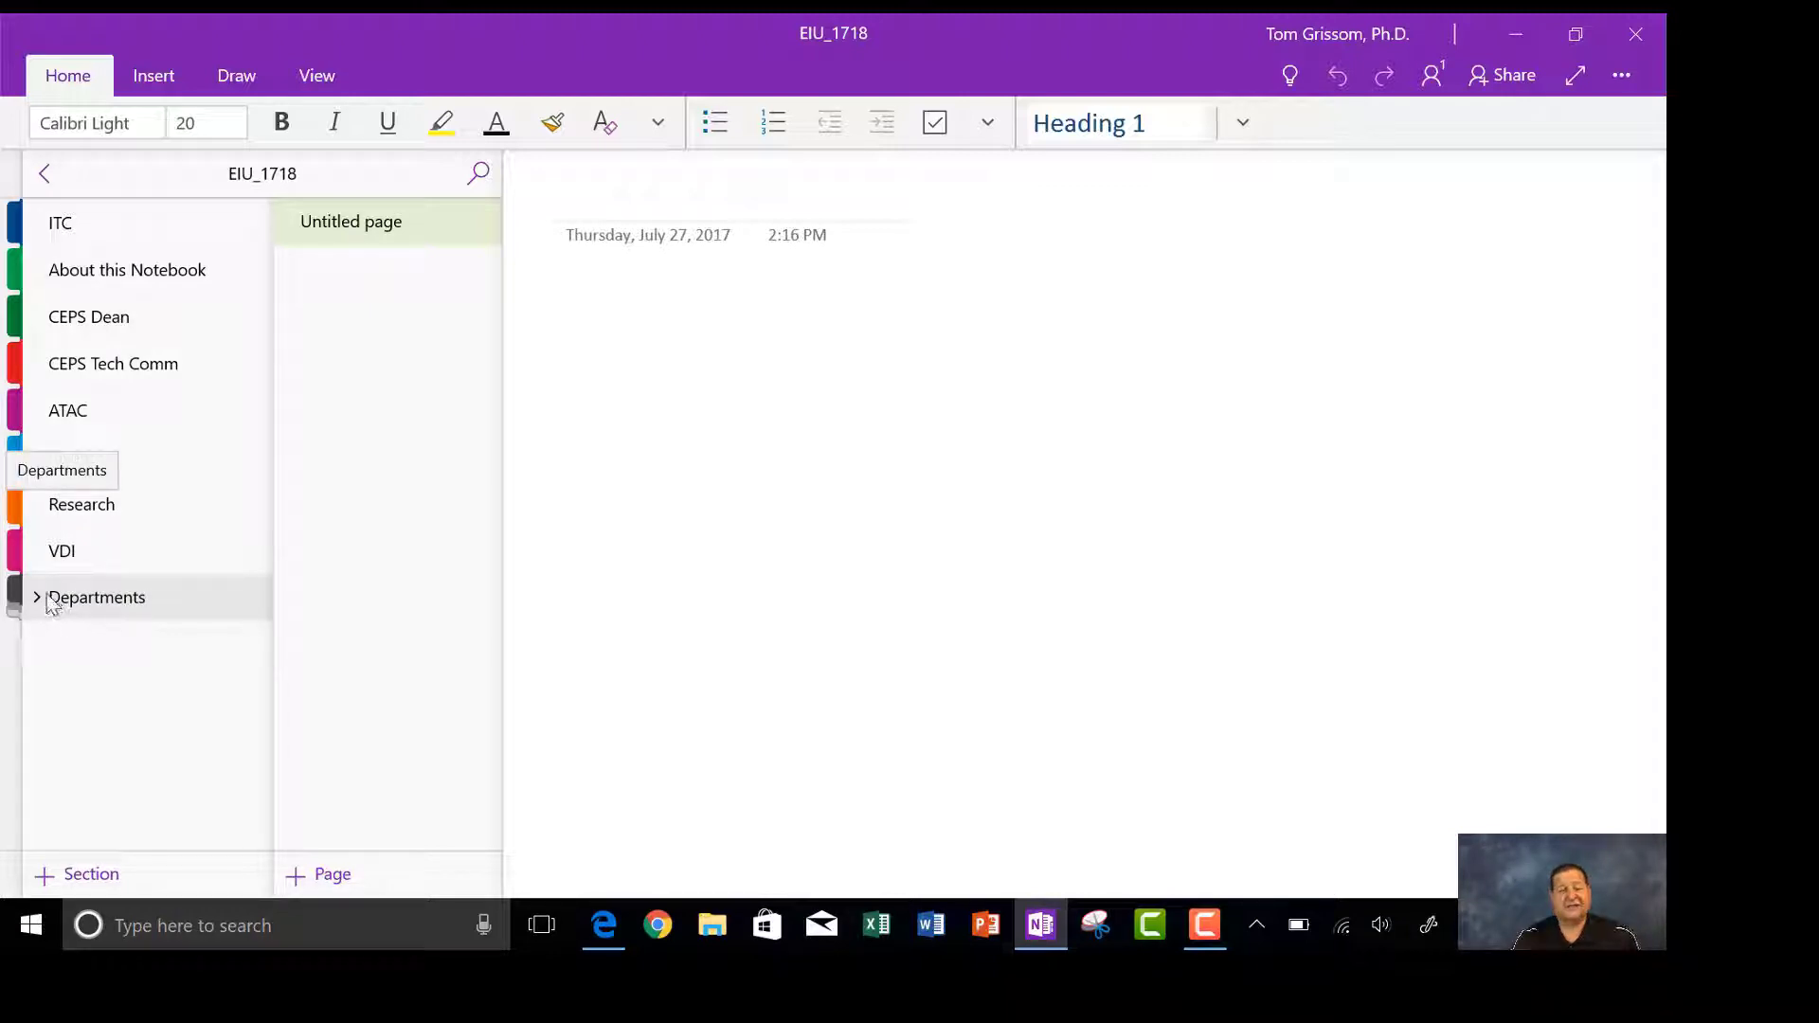
click(32, 601)
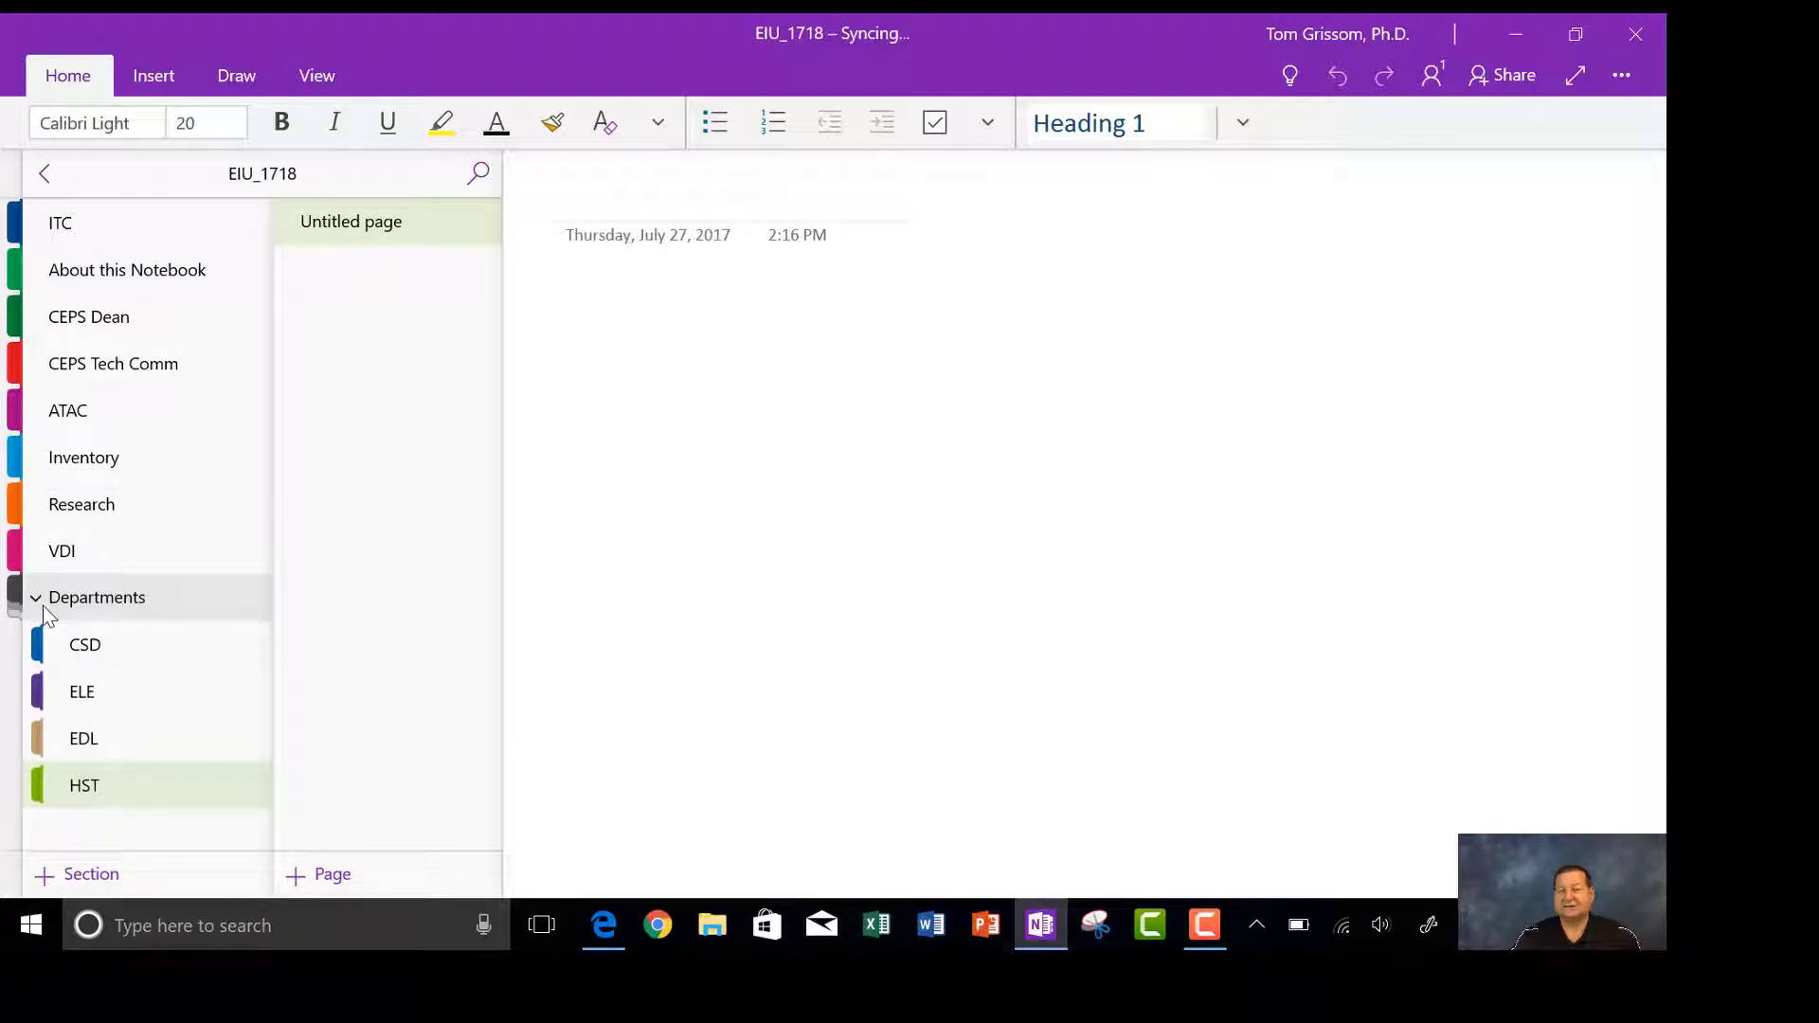
click(44, 605)
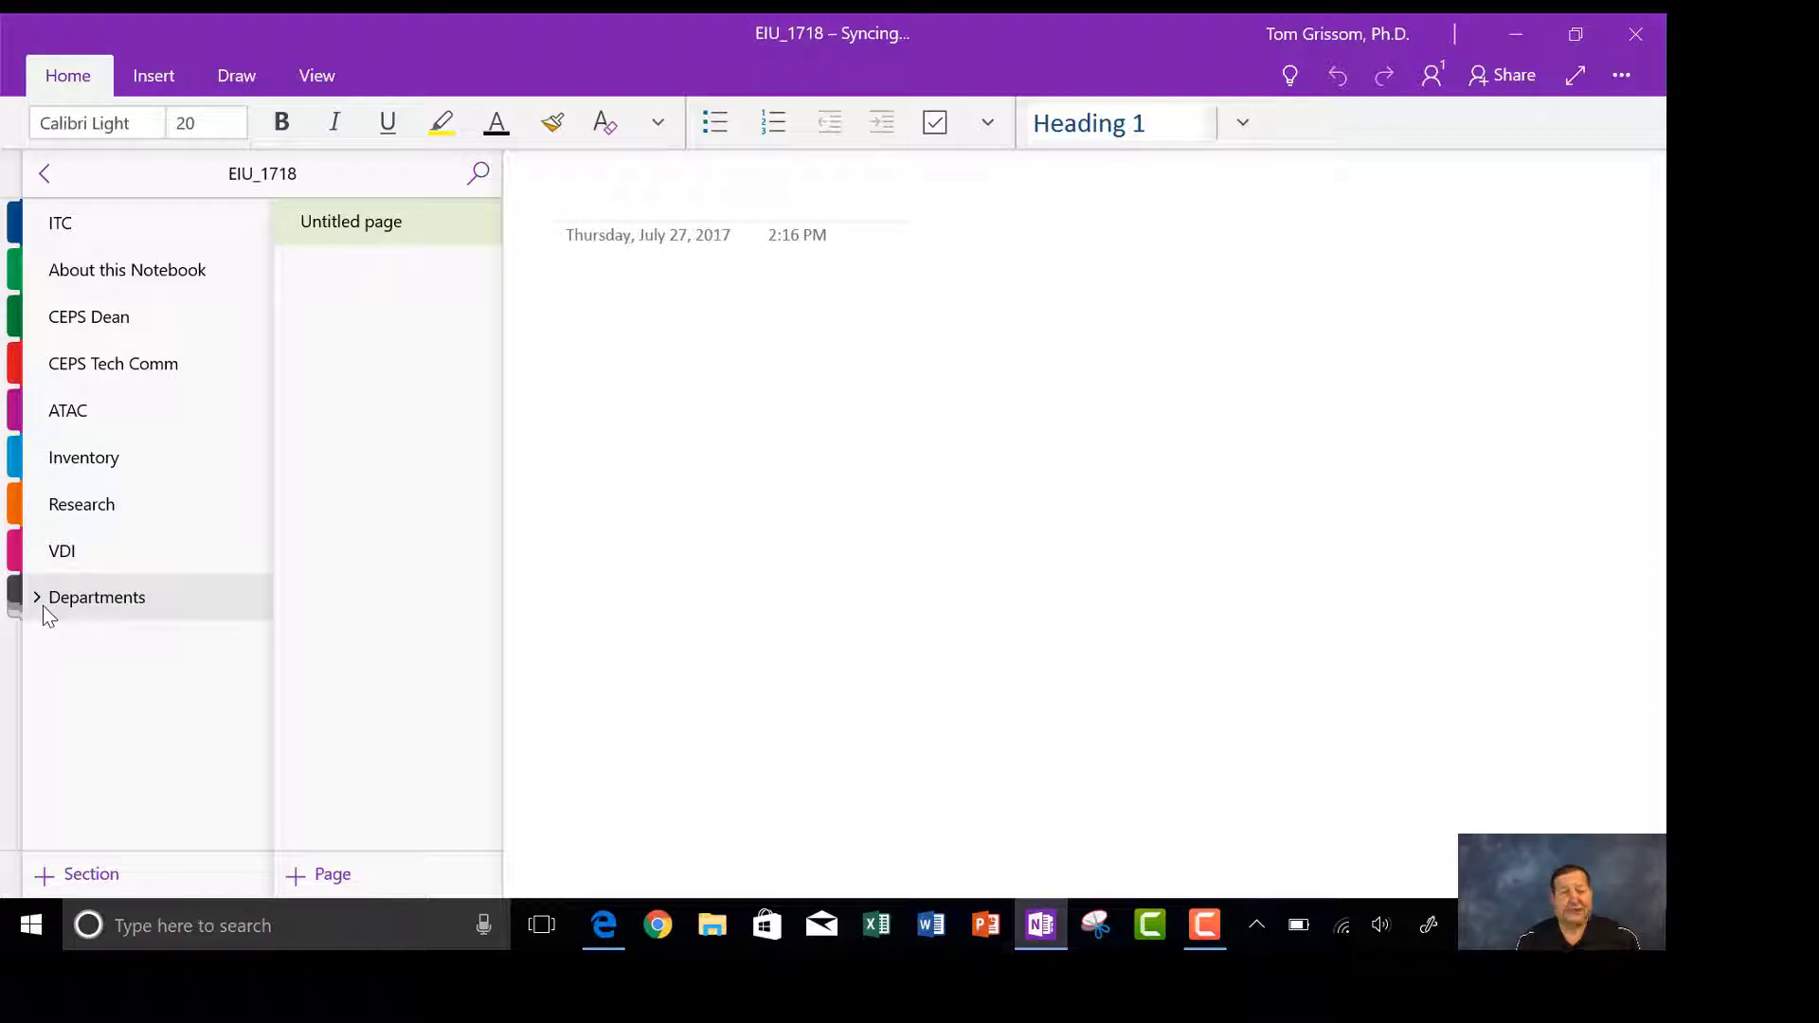